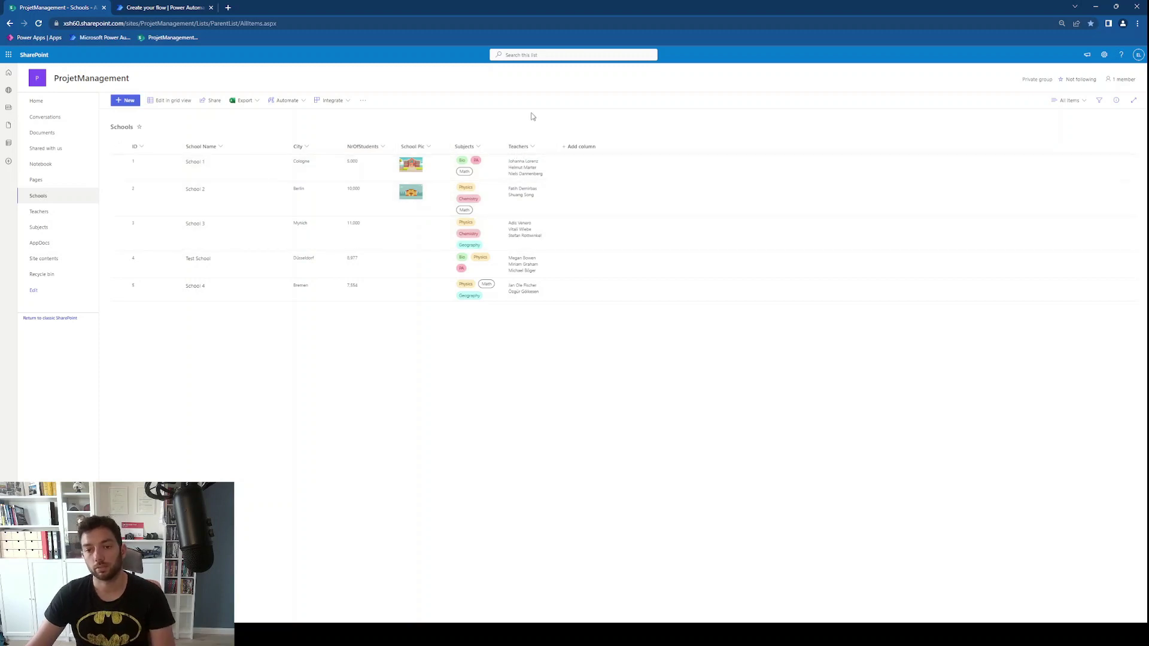
Inspect the Teachers column's settings in the Schools list, including its additional options, and a listed teacher's contact card
click(523, 146)
mouse_move(530, 174)
click(576, 174)
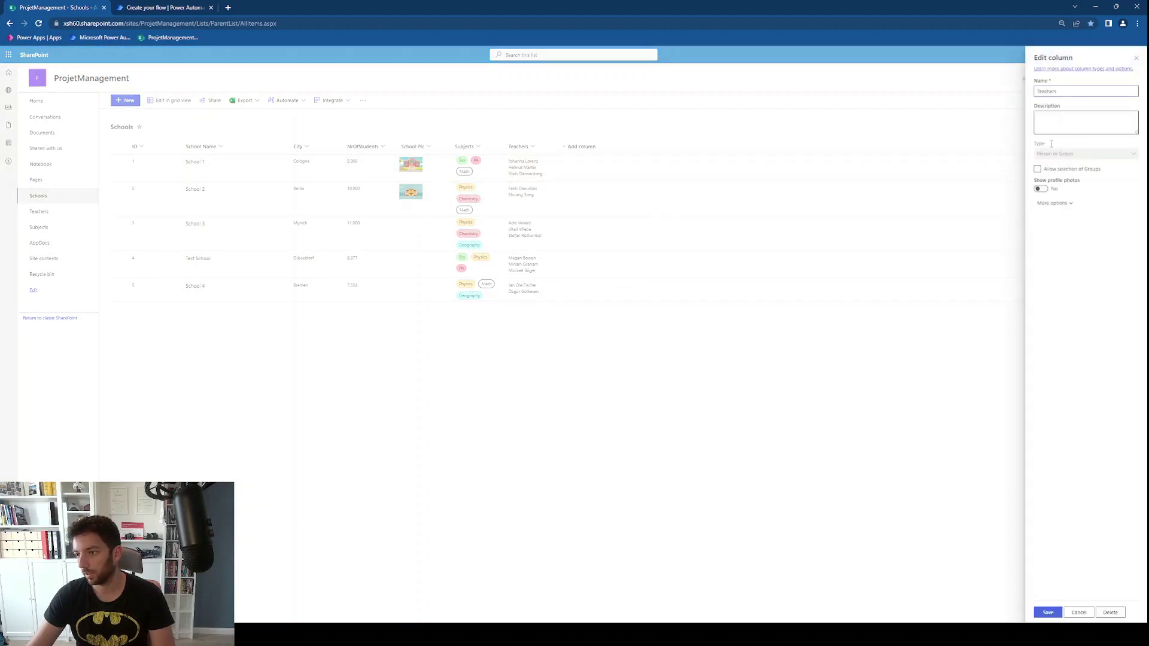
click(1071, 204)
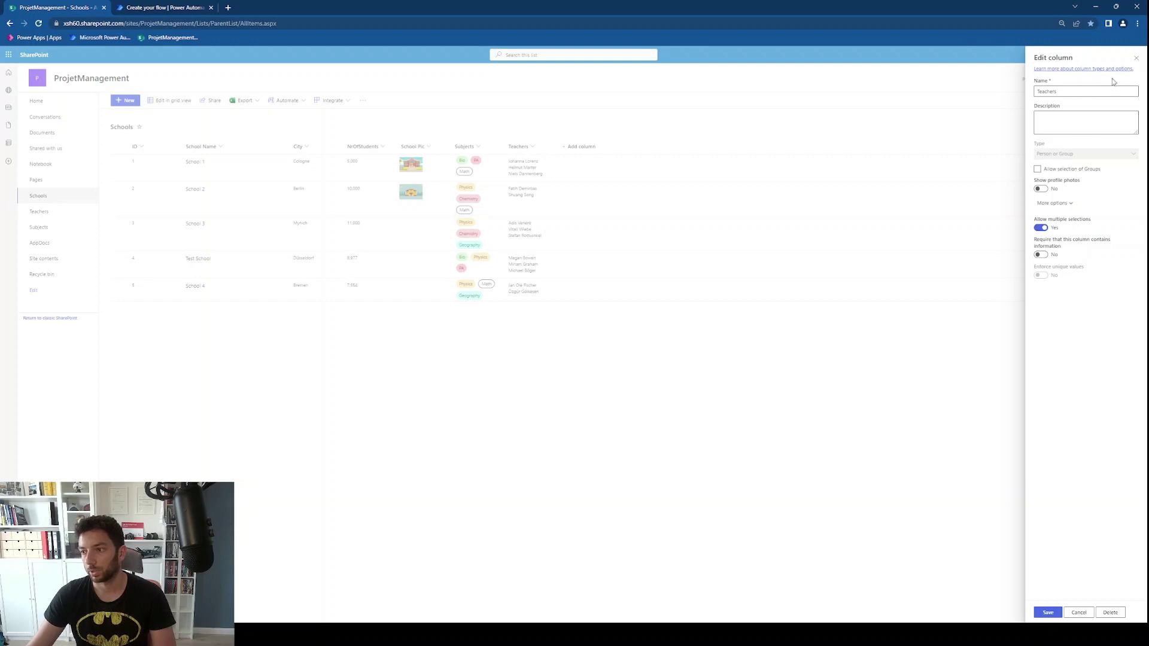
click(1136, 58)
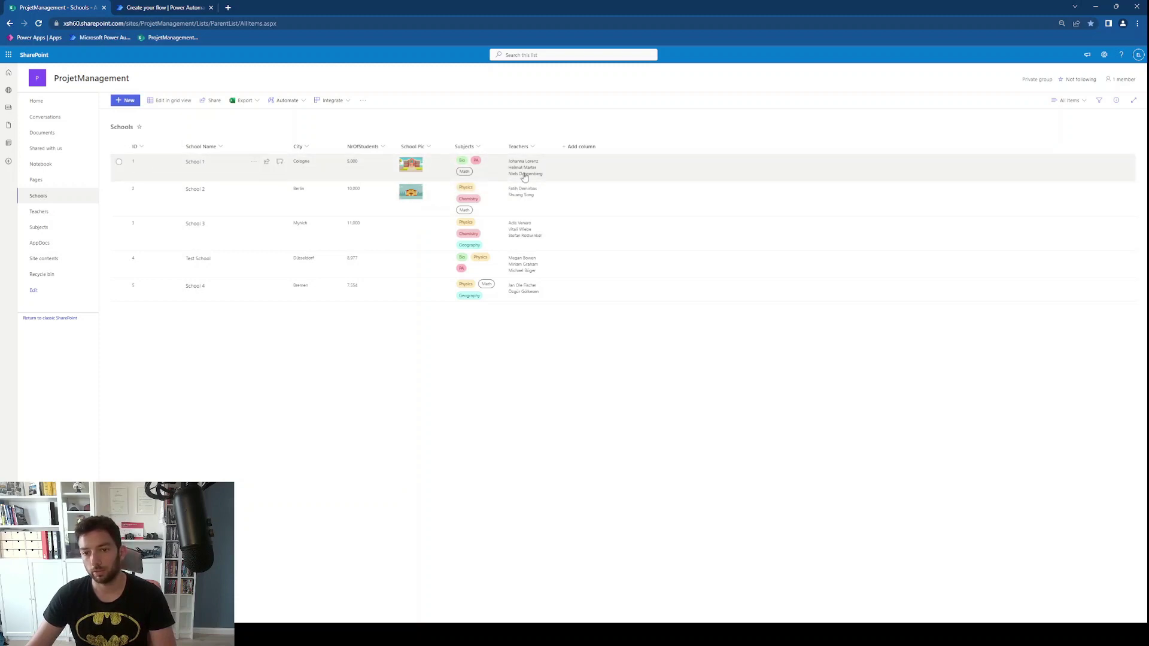
mouse_move(529, 173)
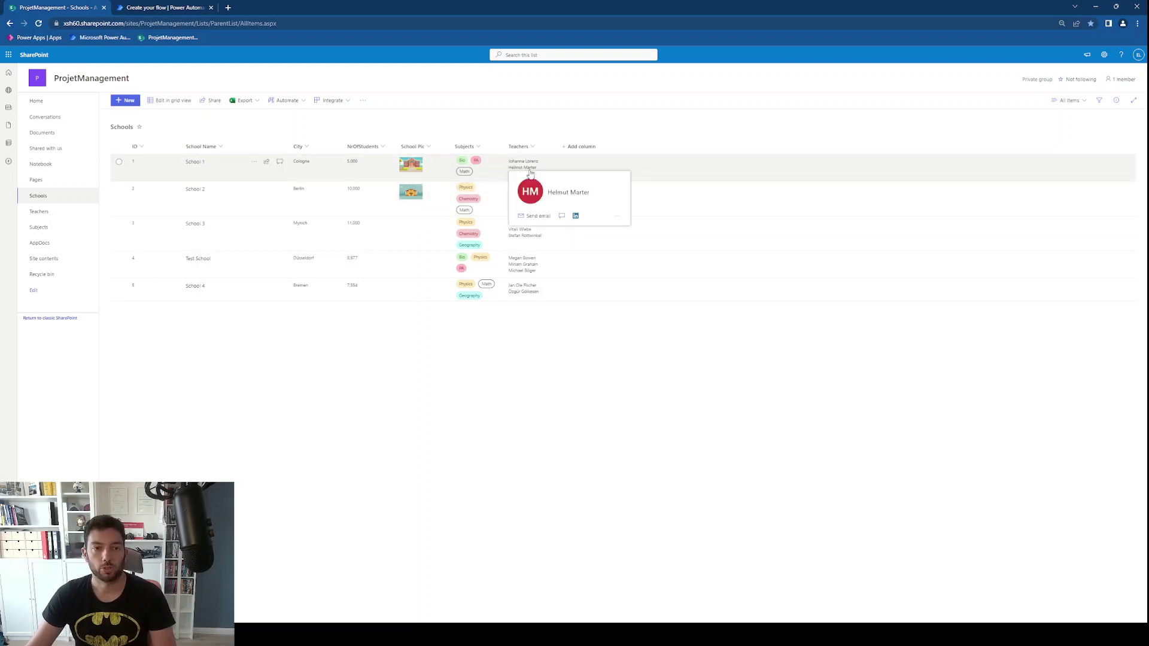
Switch to Power Automate and create an instant cloud flow named DemoSendEmail with the "Manually trigger a flow" trigger
click(173, 7)
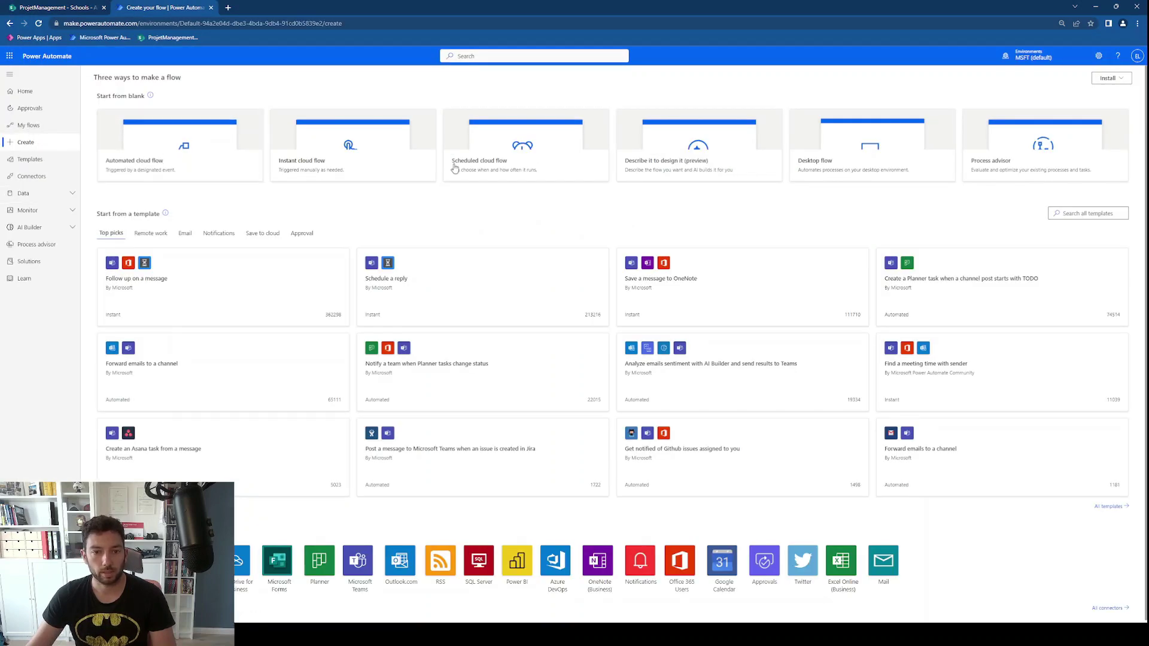
click(302, 167)
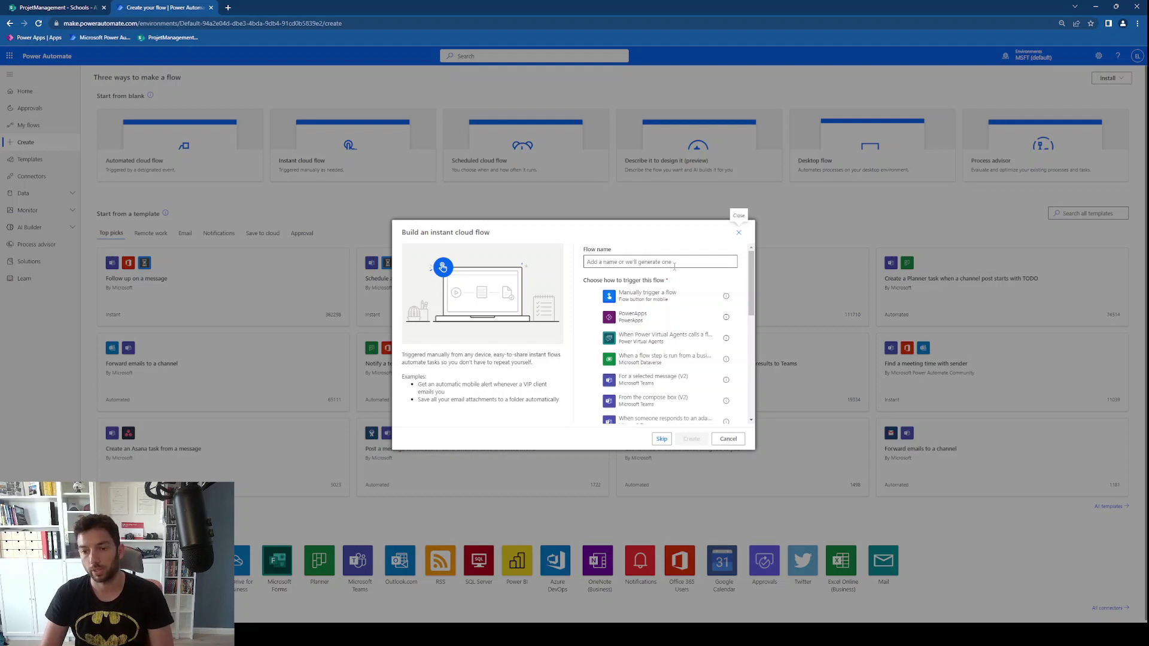
click(675, 266)
text(DemoSen)
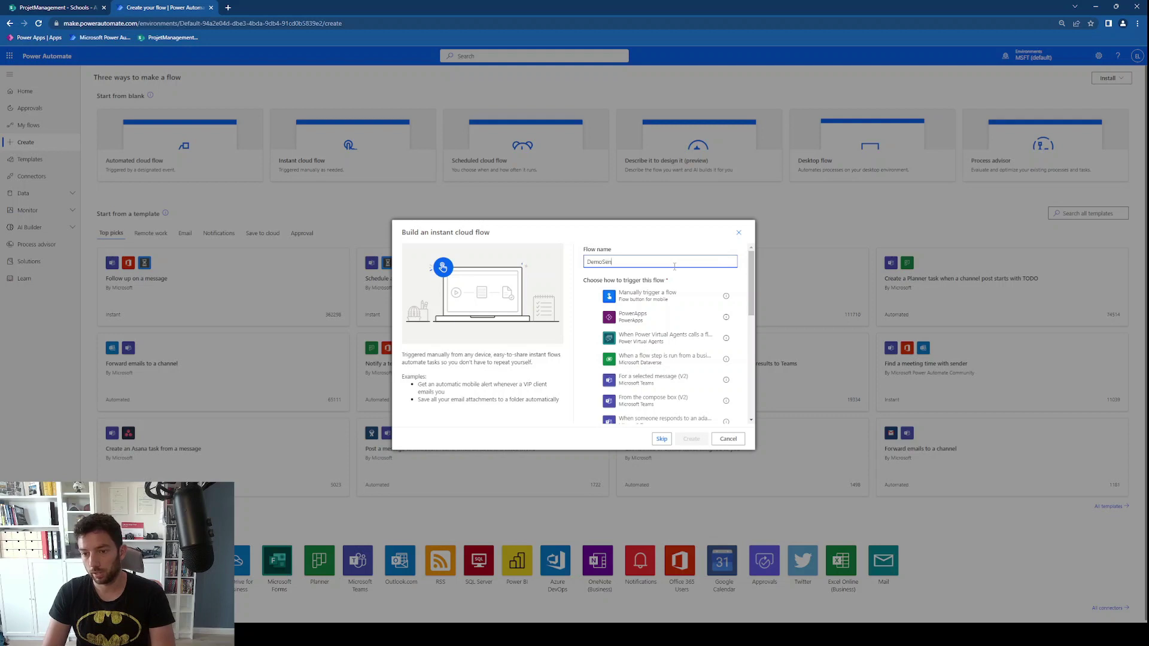
text(dEmail)
click(653, 295)
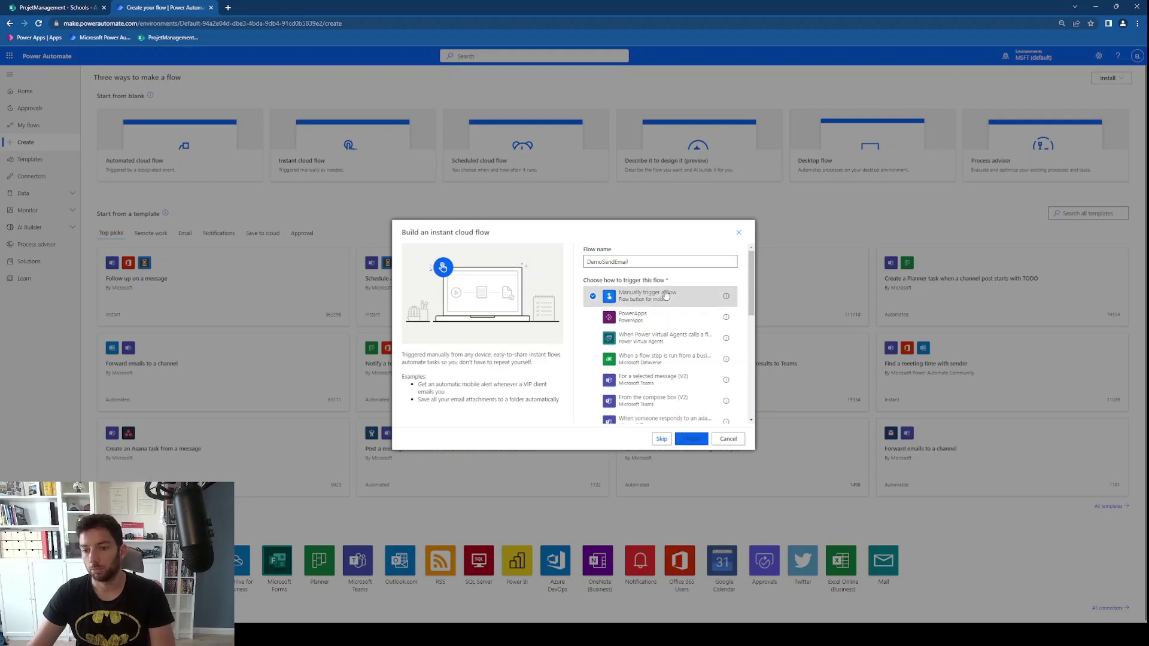
click(692, 440)
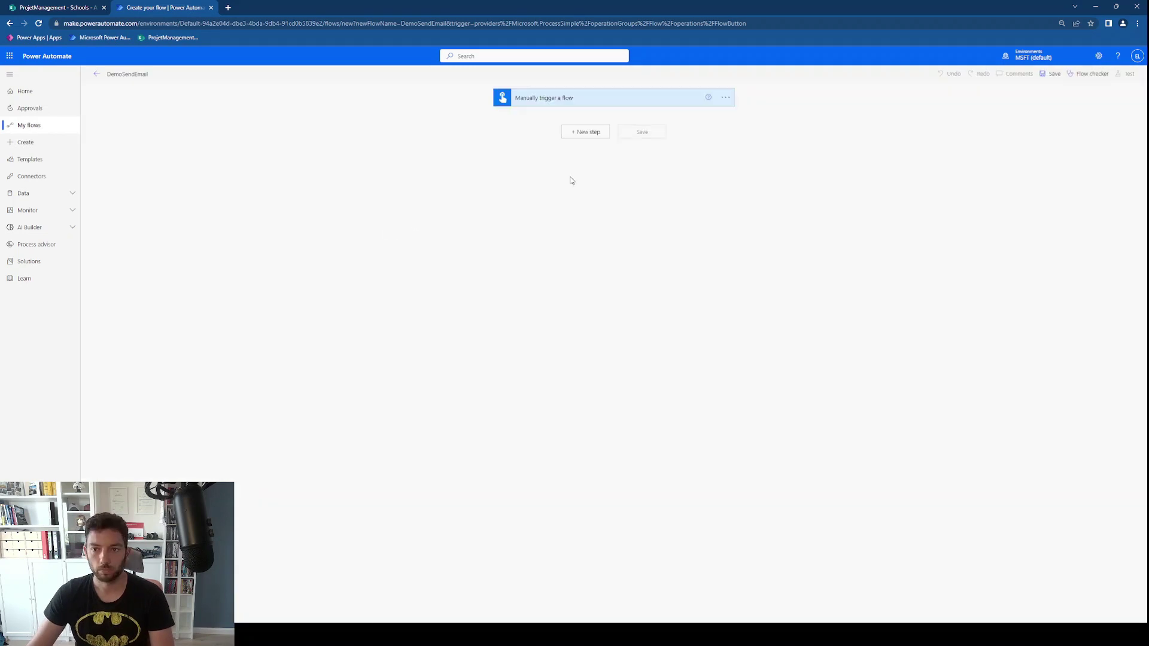
Add a number input named ID to the manual trigger, checking the item IDs in the SharePoint Schools list
click(567, 97)
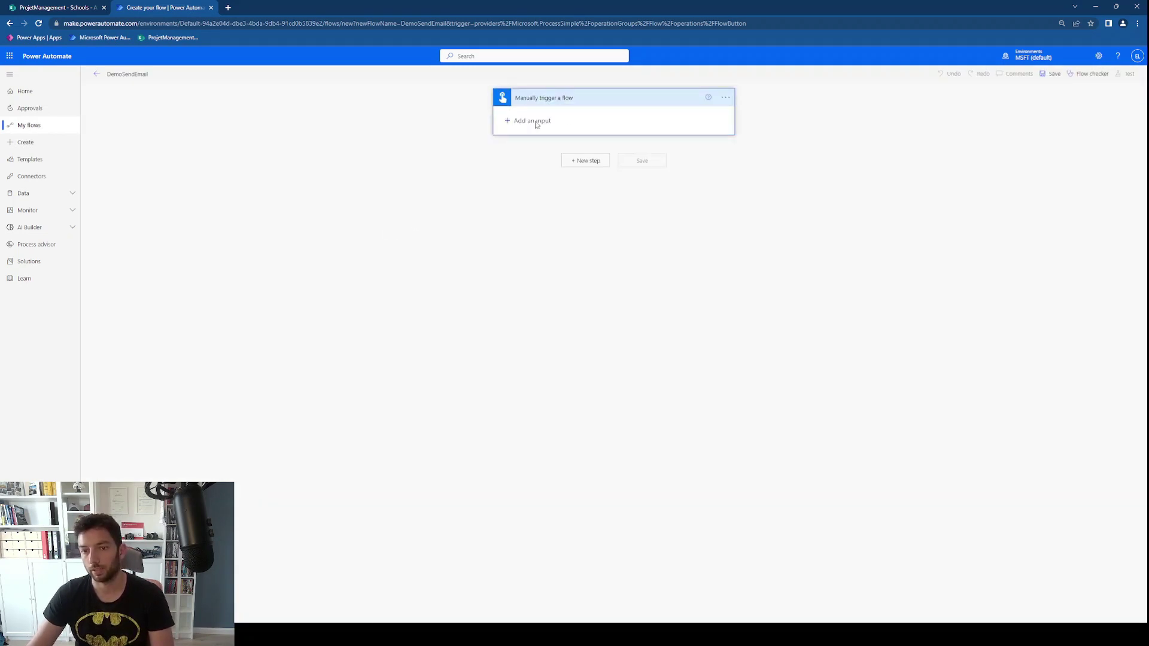
click(532, 121)
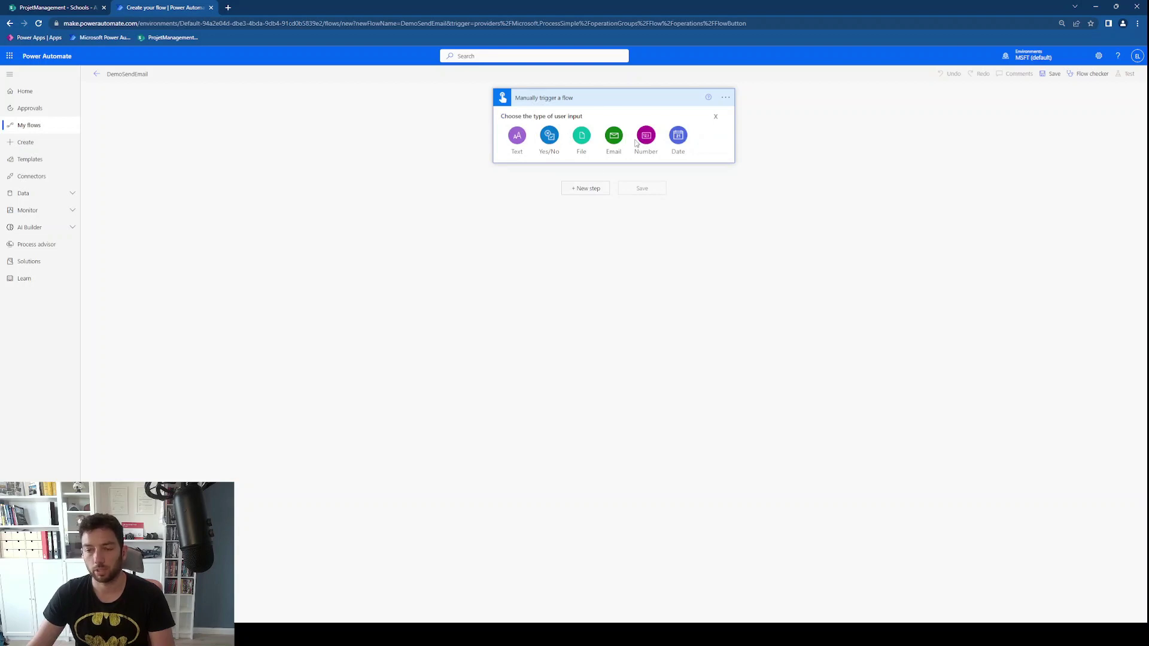
click(645, 136)
double_click(544, 115)
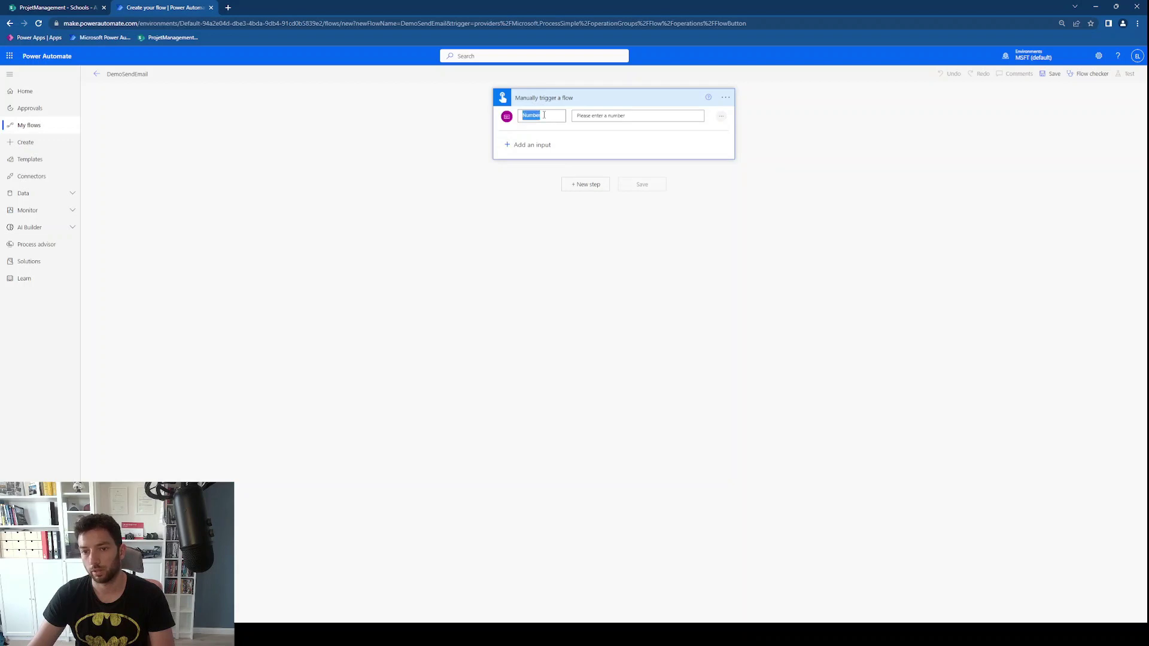
key(BackSpace)
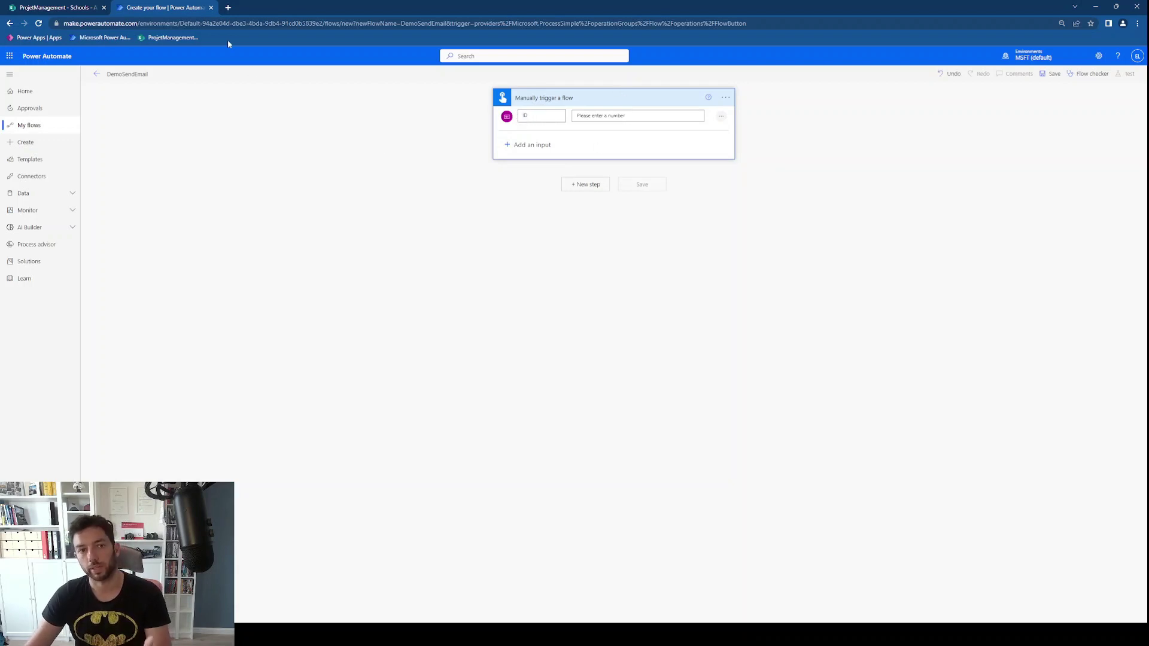
click(68, 5)
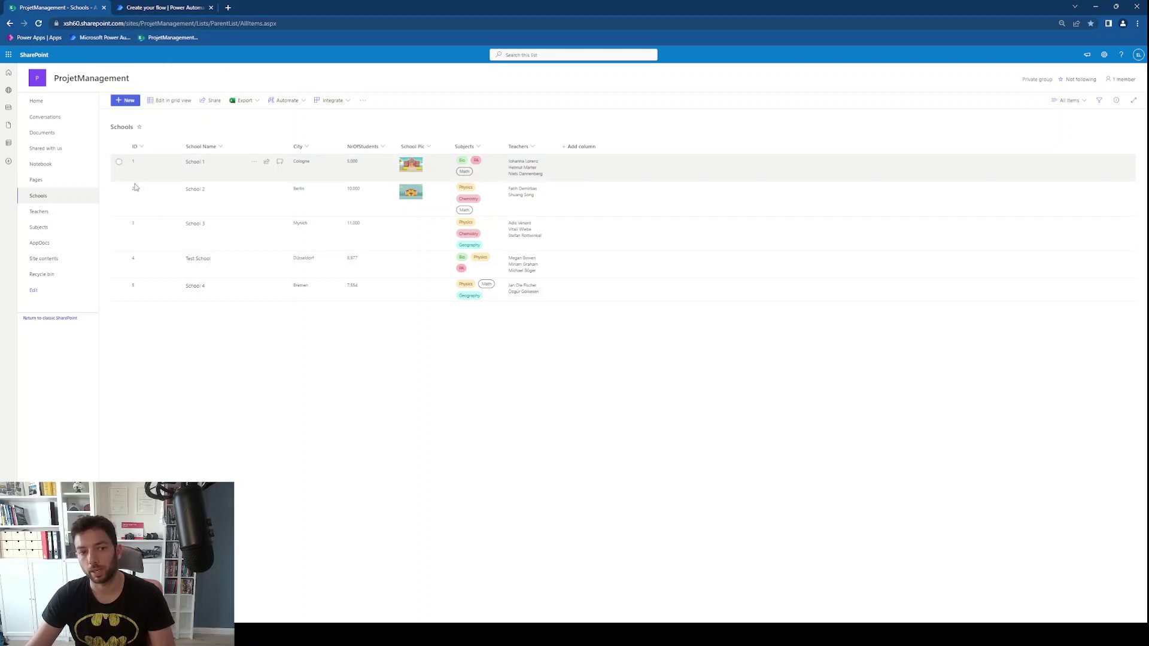
click(165, 8)
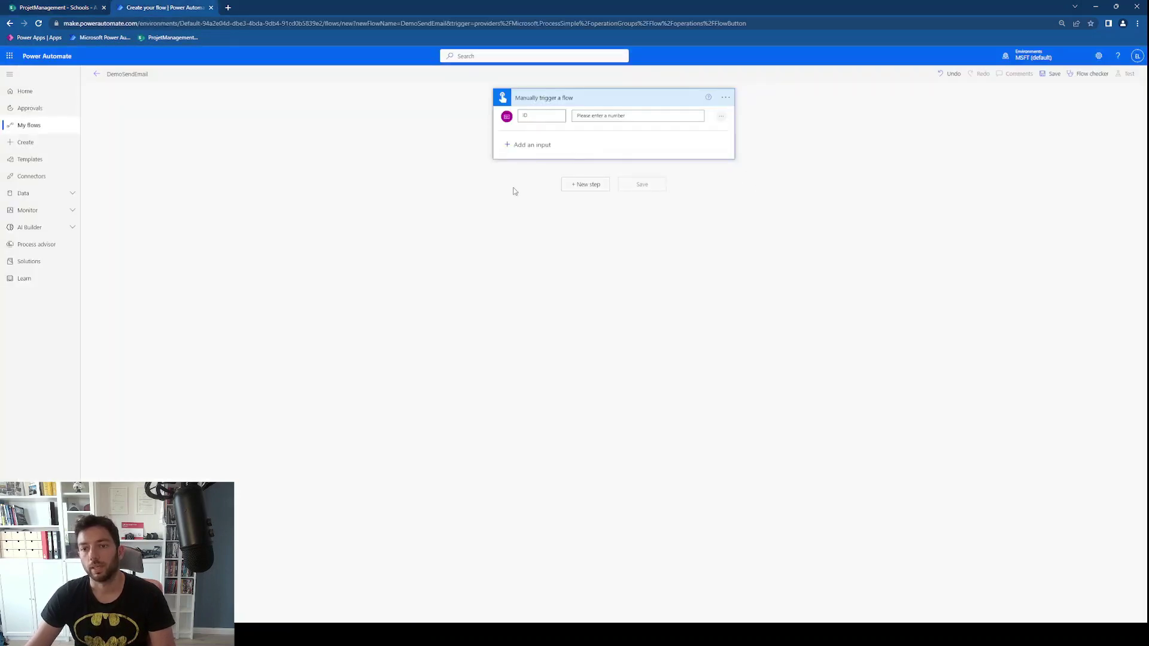
Add a SharePoint Get item action for the ProjetManagement site and Teachers list, using the trigger's ID as the Id
click(583, 184)
text(get item)
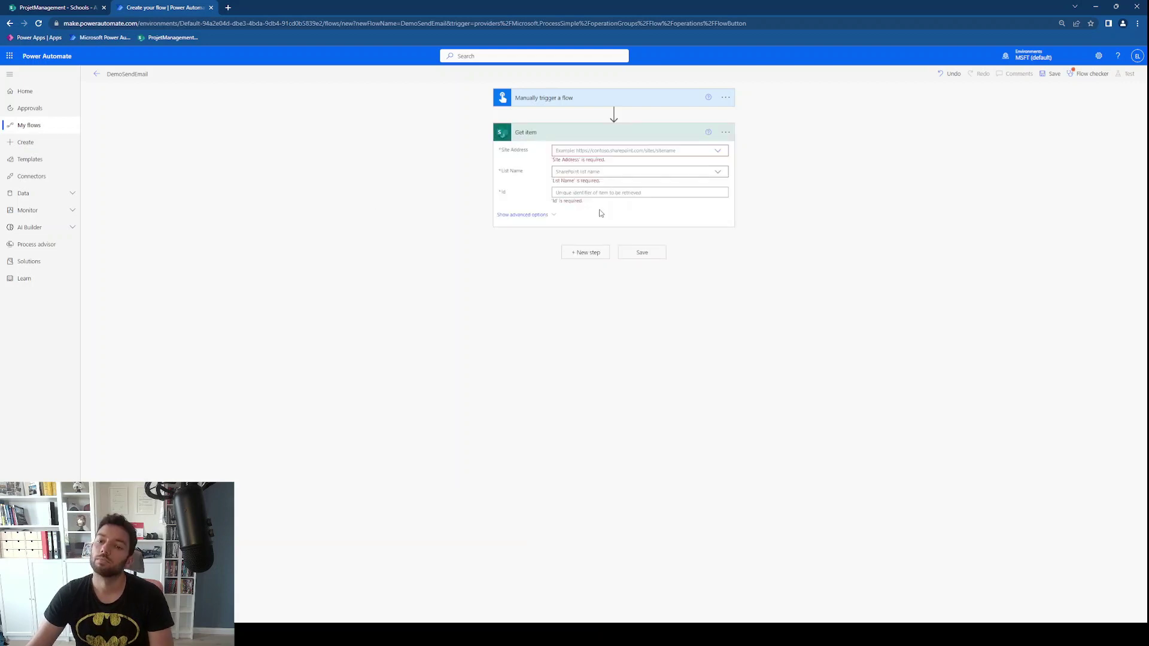
click(717, 151)
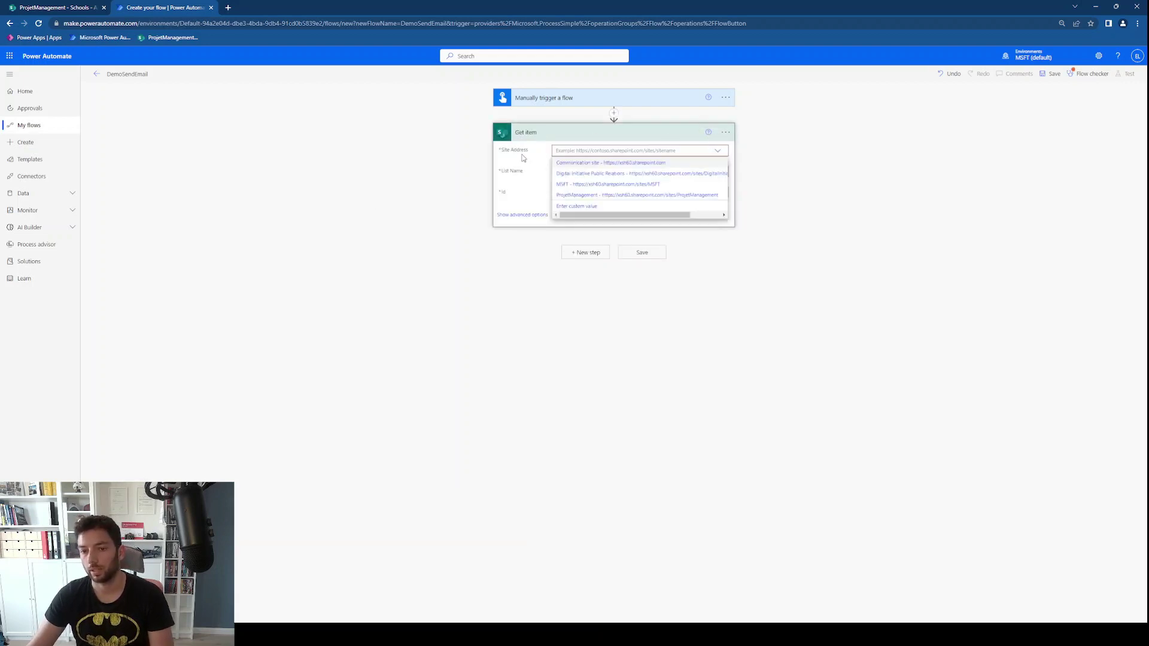
click(585, 195)
click(717, 174)
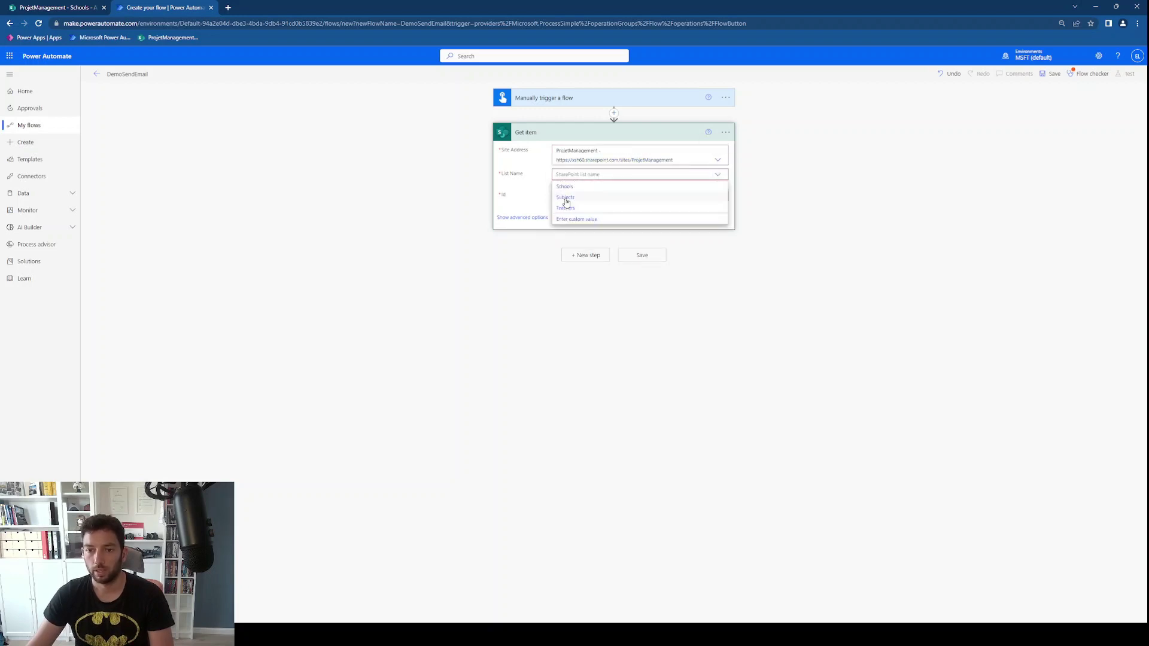
click(570, 209)
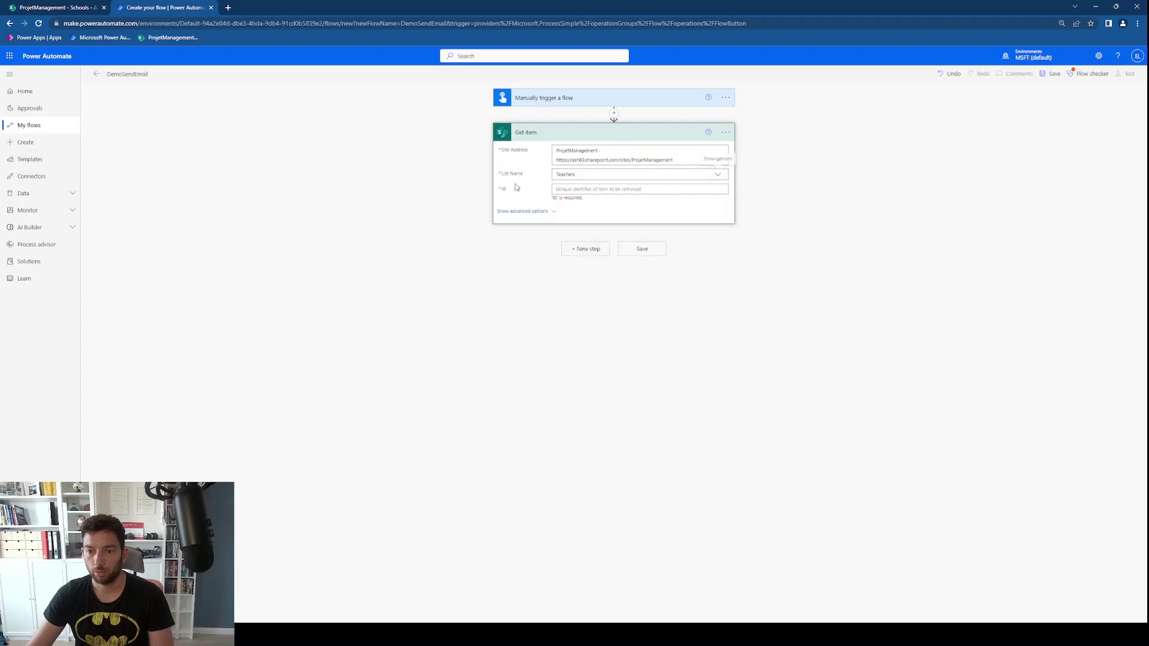
click(561, 189)
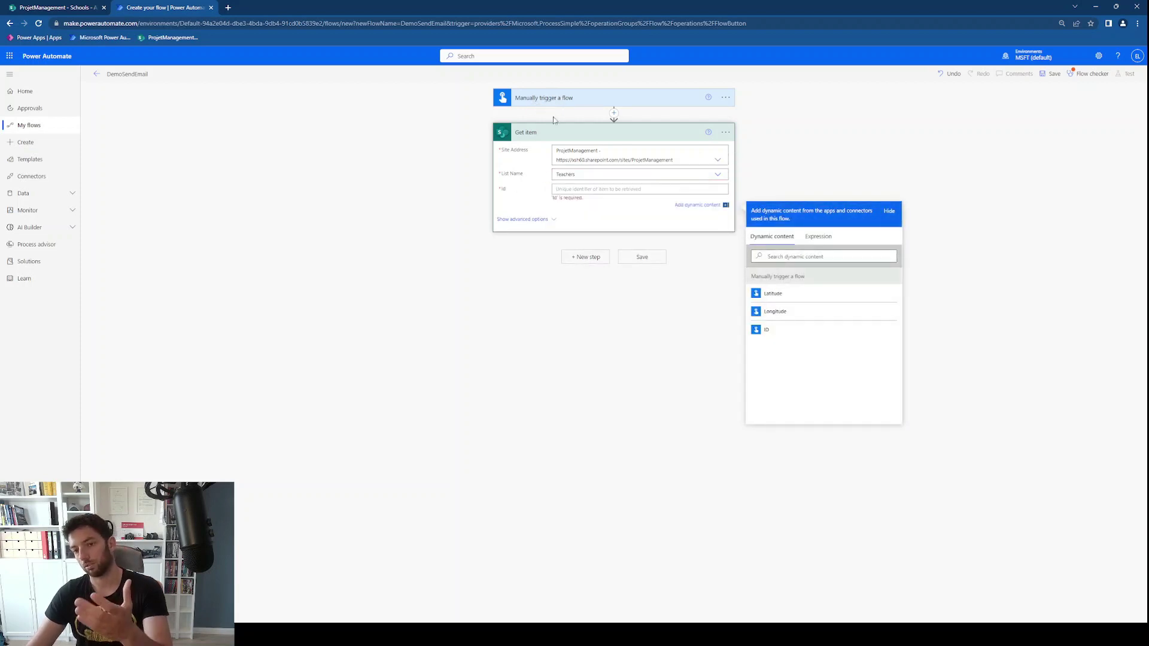
click(806, 333)
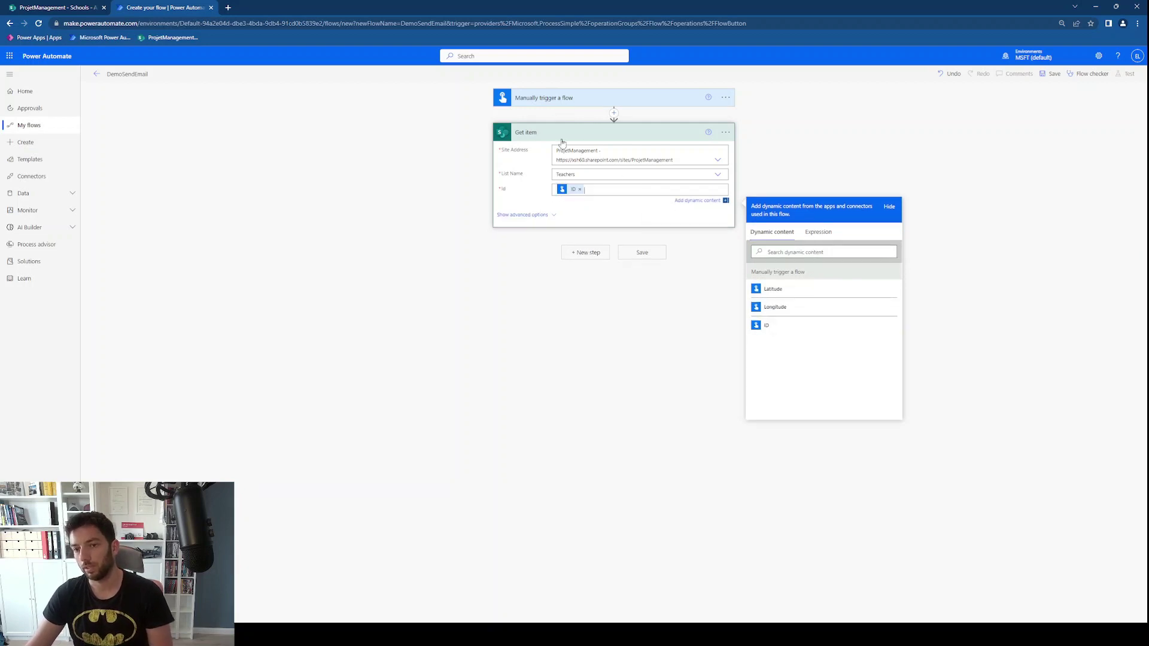
Add an Initialize variable action after the Get item action
click(581, 254)
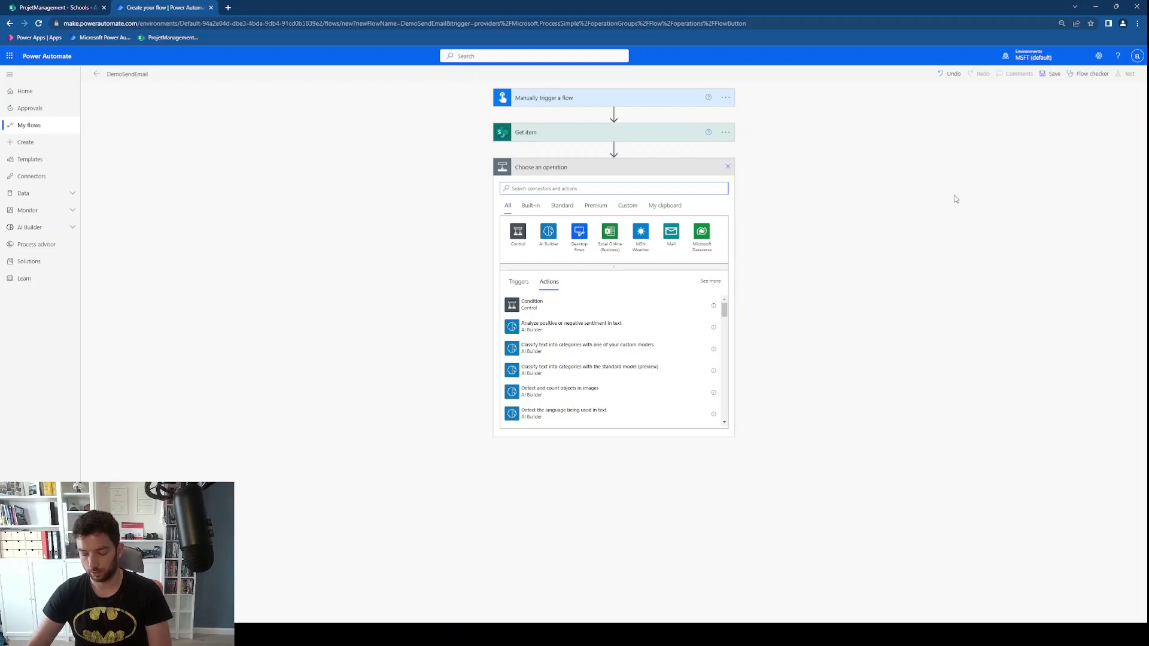
text(ma)
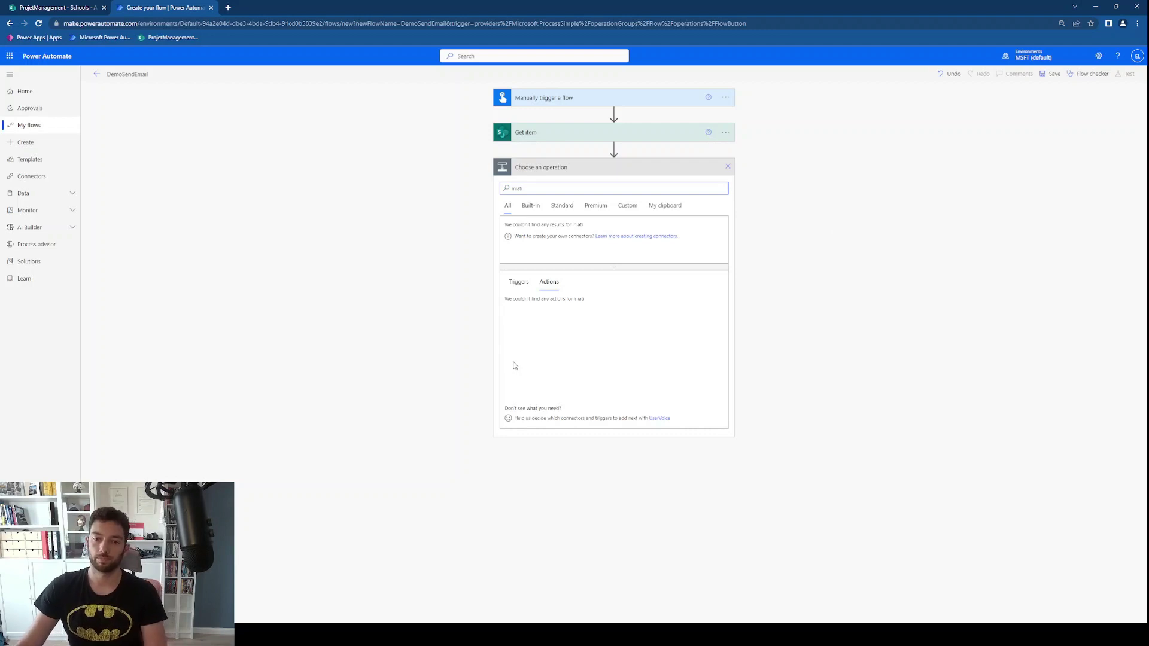
key(BackSpace)
key(BackSpace)
key(BackSpace)
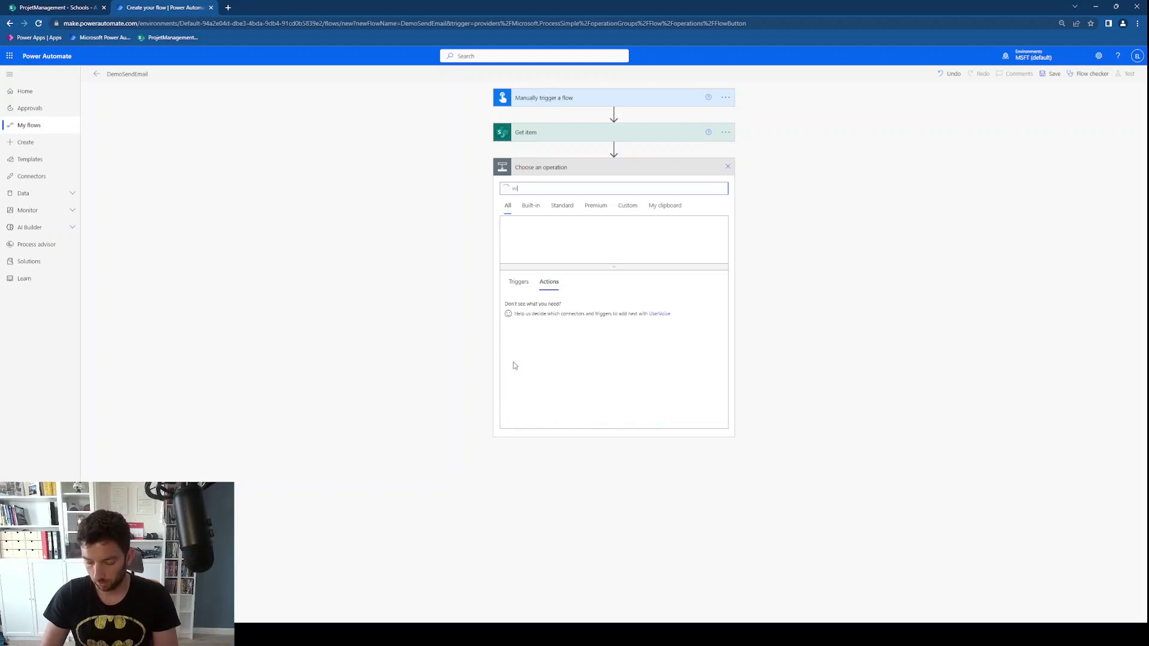
text(tialize)
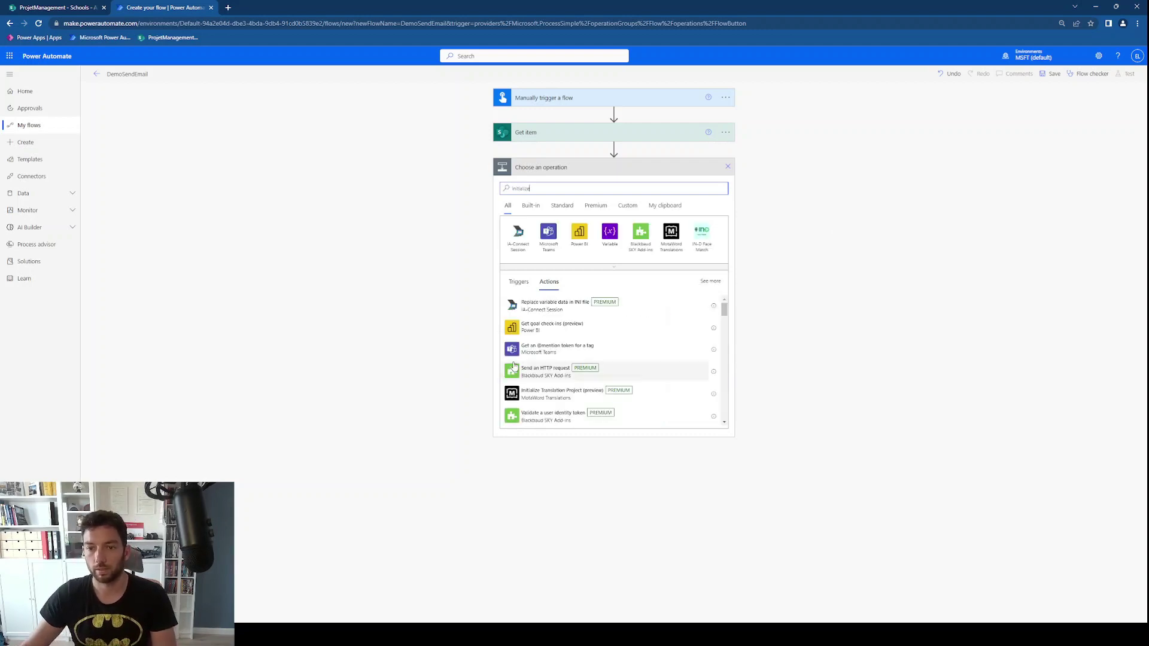
click(622, 304)
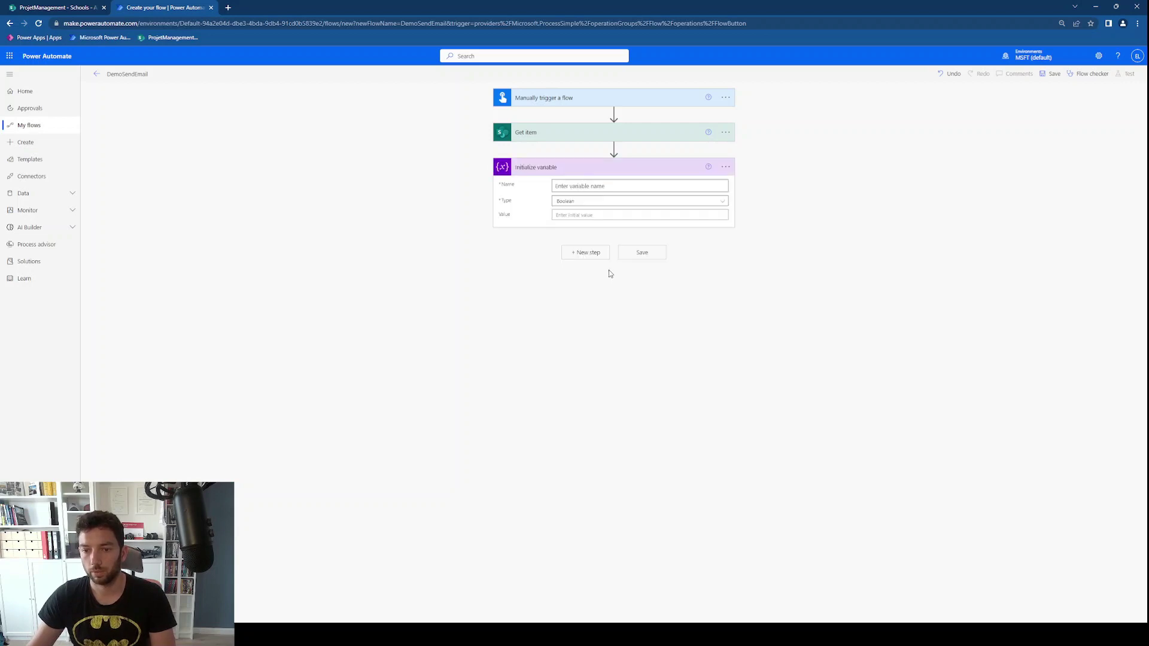
Name the variable varRecipients and set its type to String
click(599, 186)
text(varRecipients)
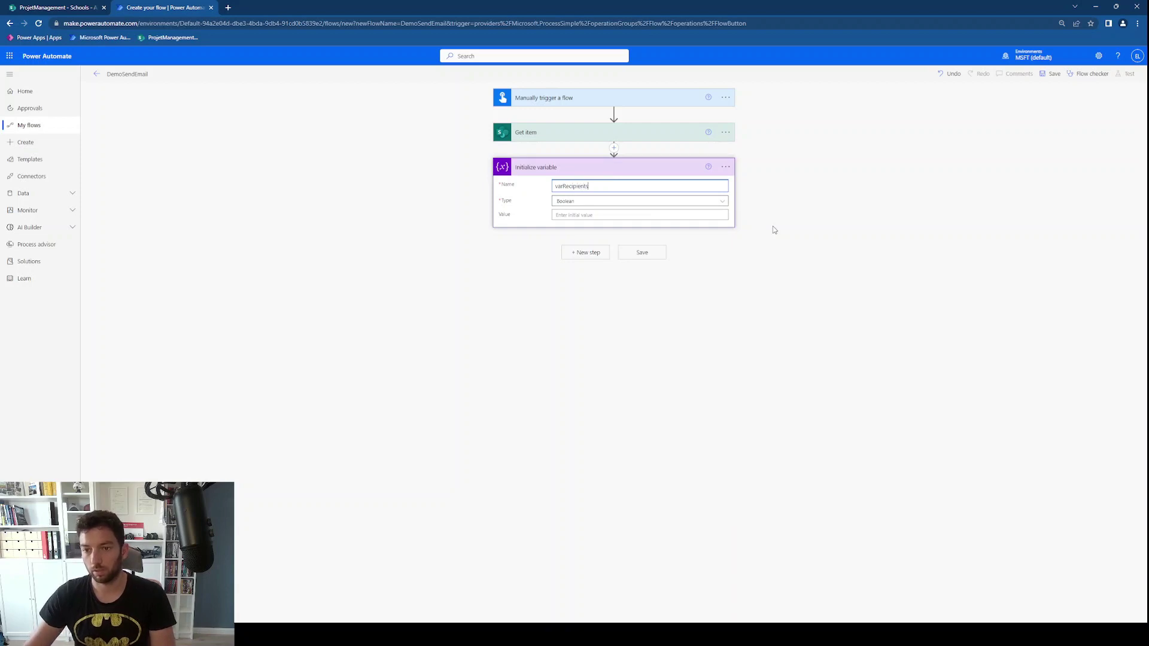
click(718, 201)
click(584, 257)
click(527, 265)
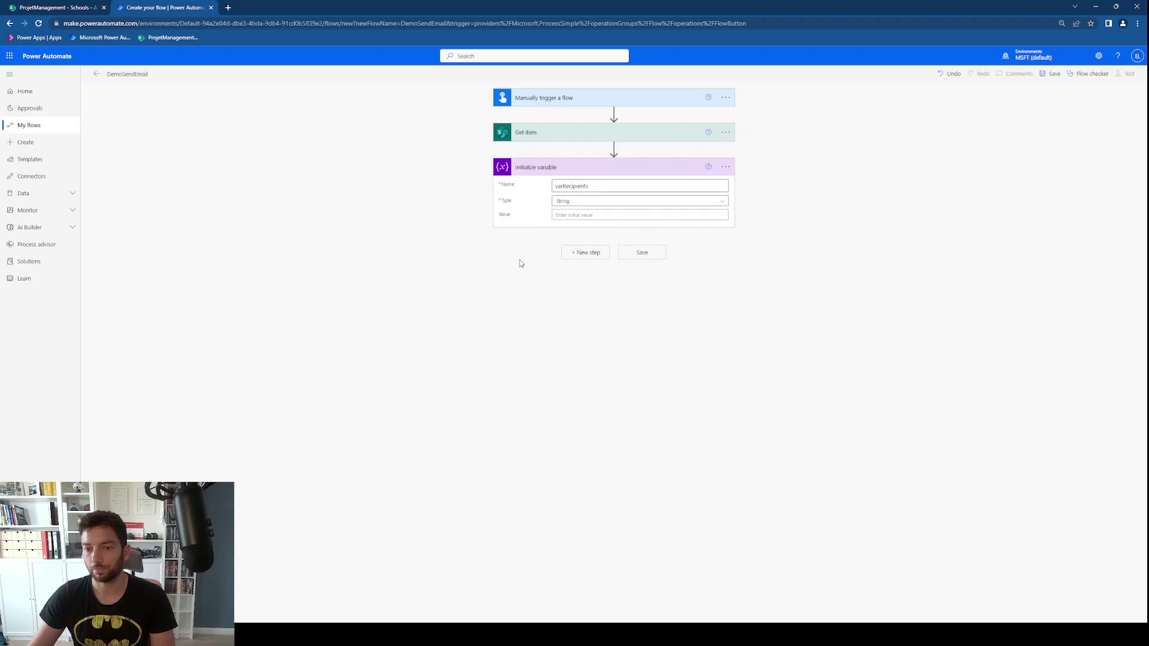
Add an Append to string variable action after the variable initialization and select varRecipients as its variable
click(586, 253)
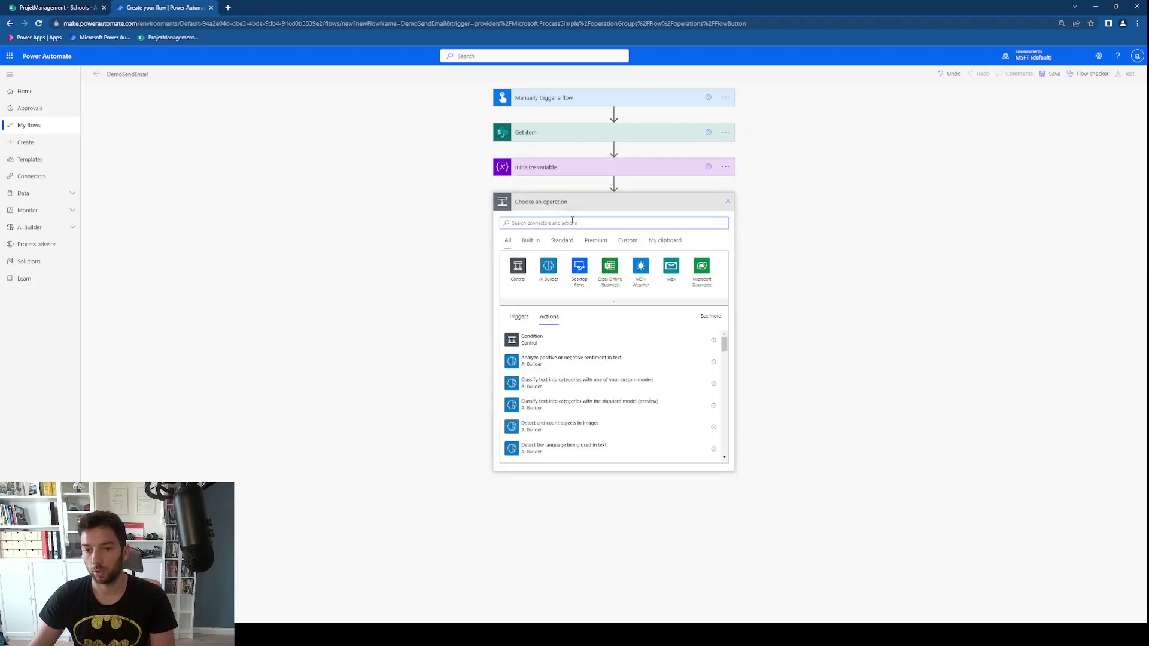
text(append)
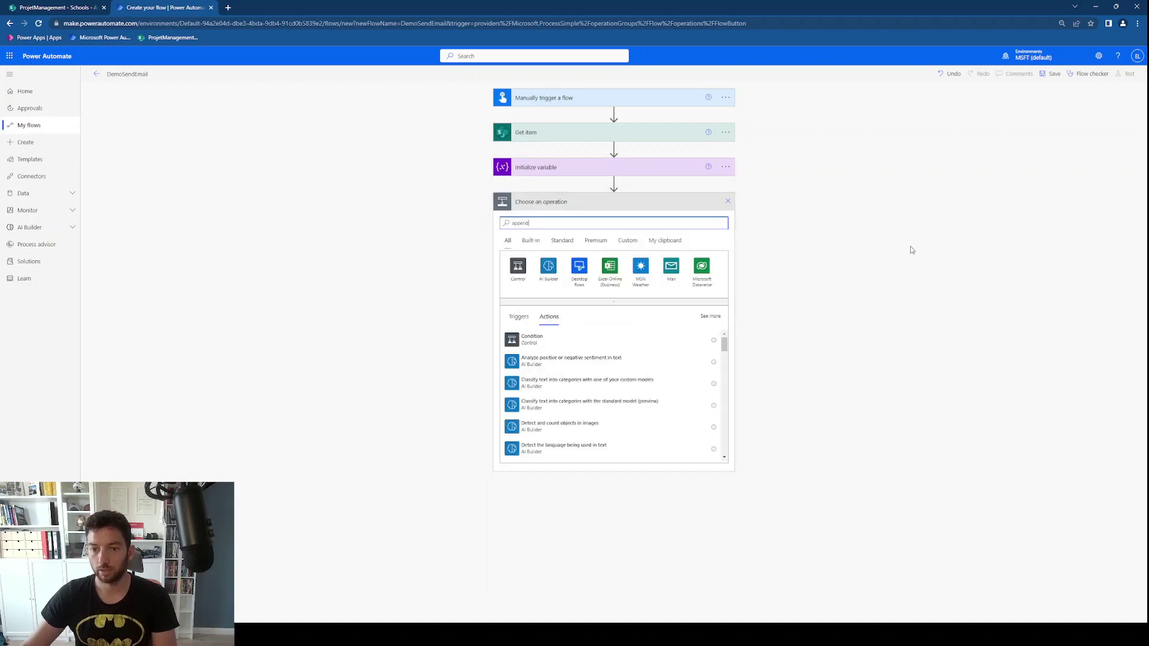
click(566, 366)
click(591, 225)
click(594, 250)
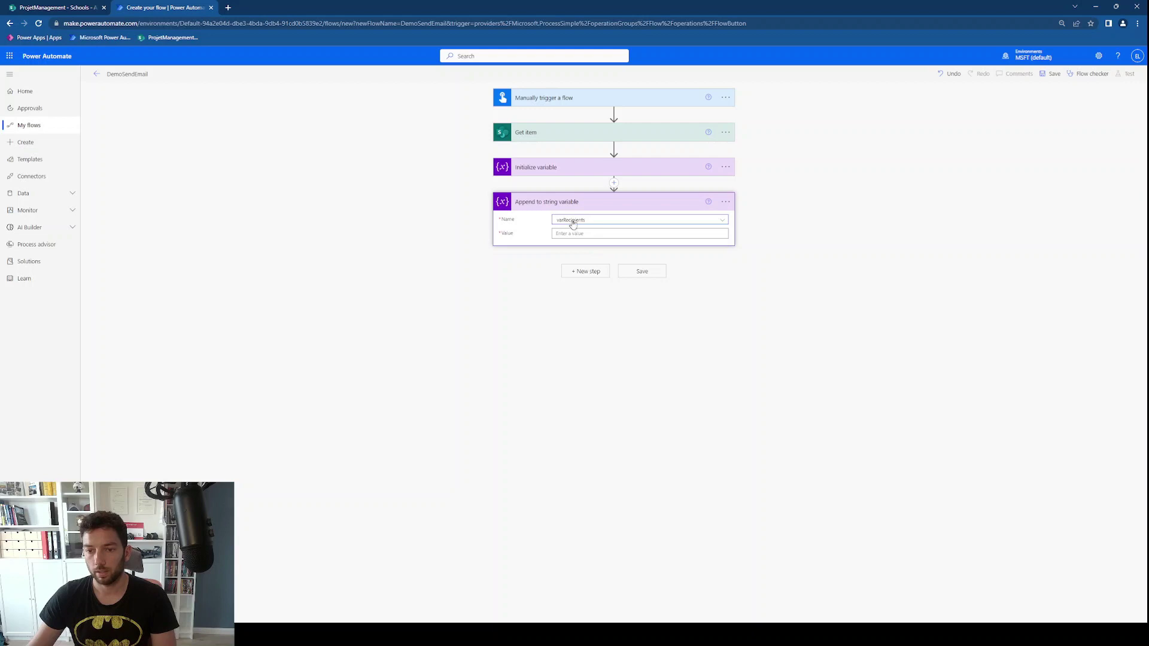
Search the dynamic content for a teachers field to use as the Append to string variable value
scroll(802, 441, down, 5)
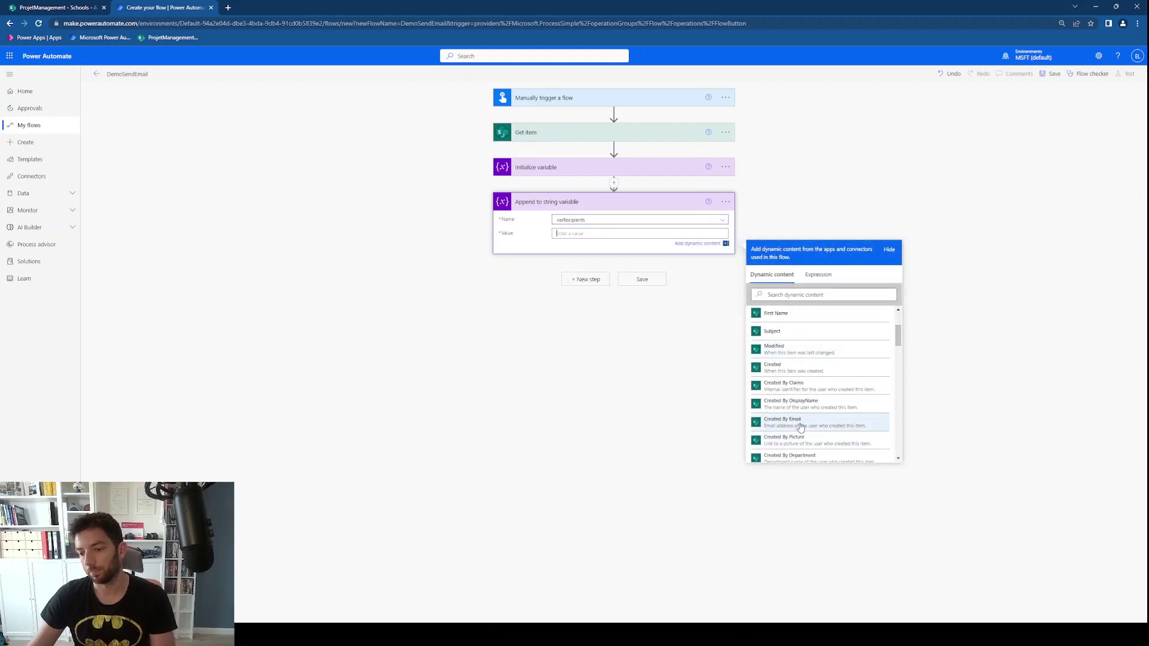
scroll(790, 367, up, 3)
scroll(790, 367, down, 10)
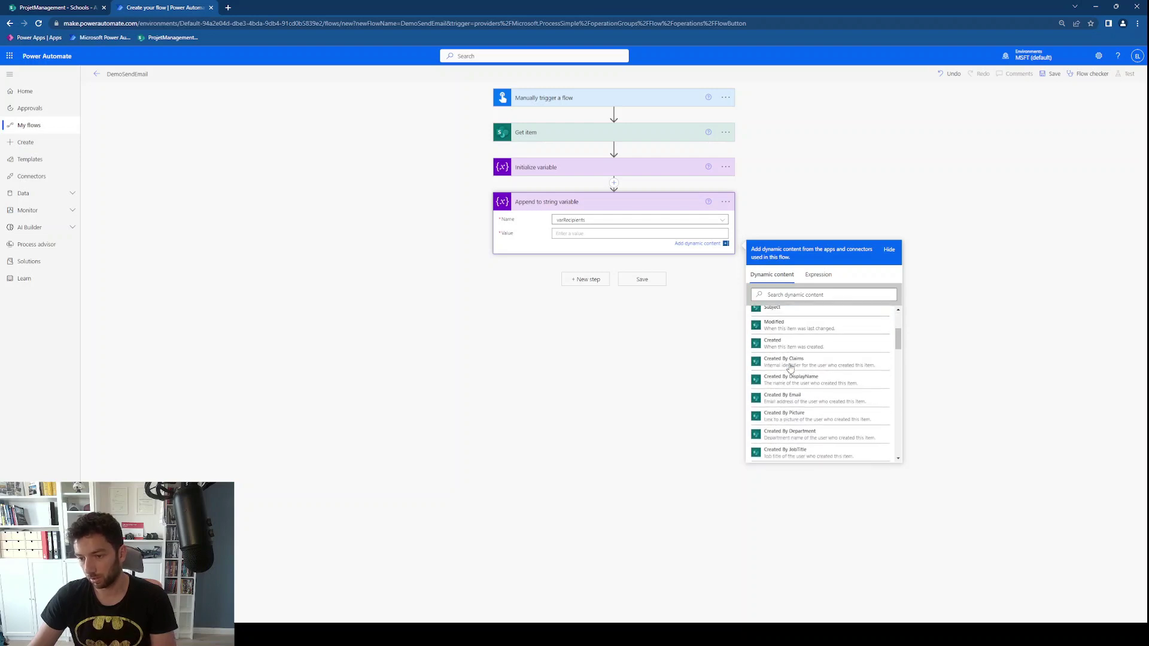
click(799, 294)
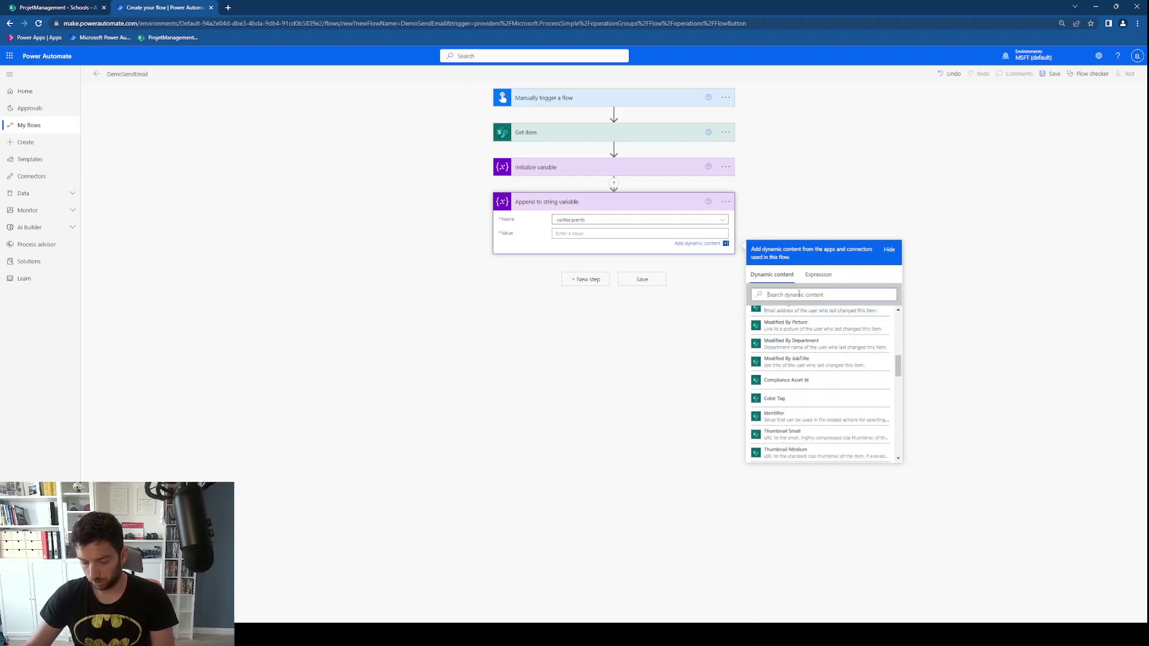
text(teachers)
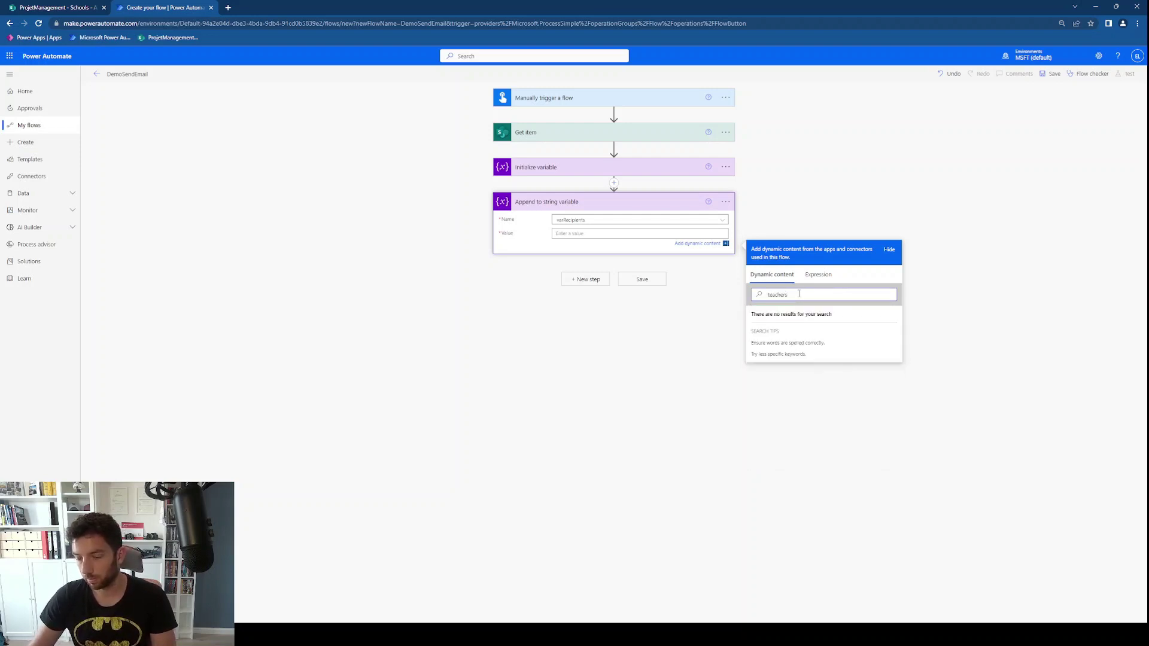
key(ctrl+a)
key(BackSpace)
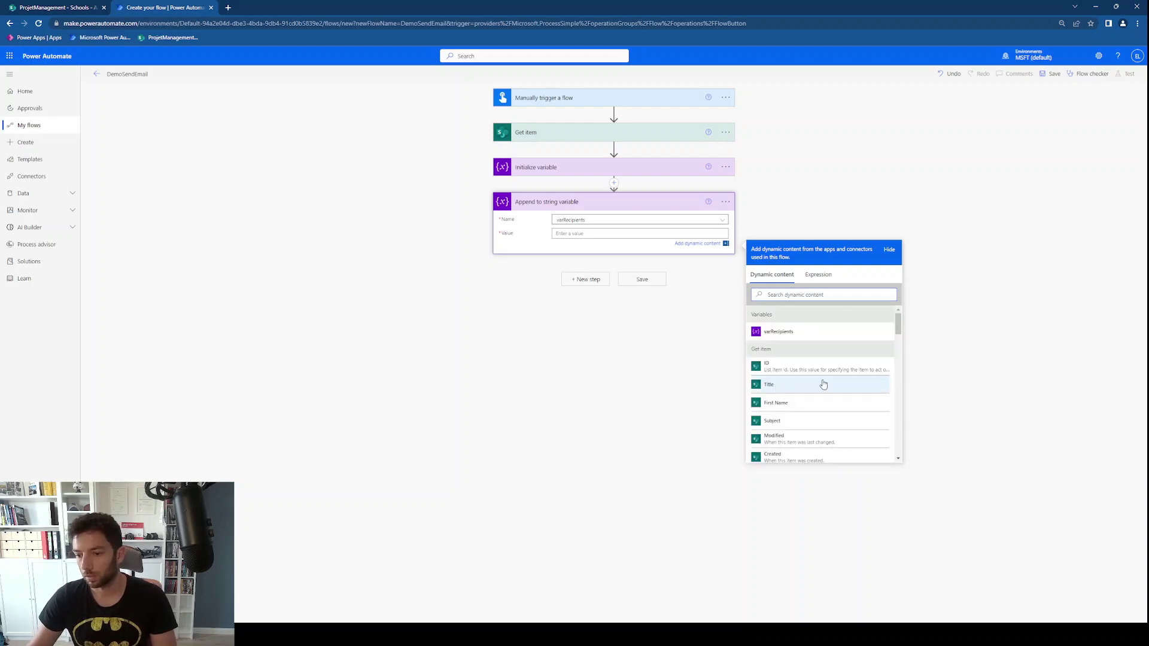
scroll(823, 384, down, 3)
scroll(824, 384, down, 3)
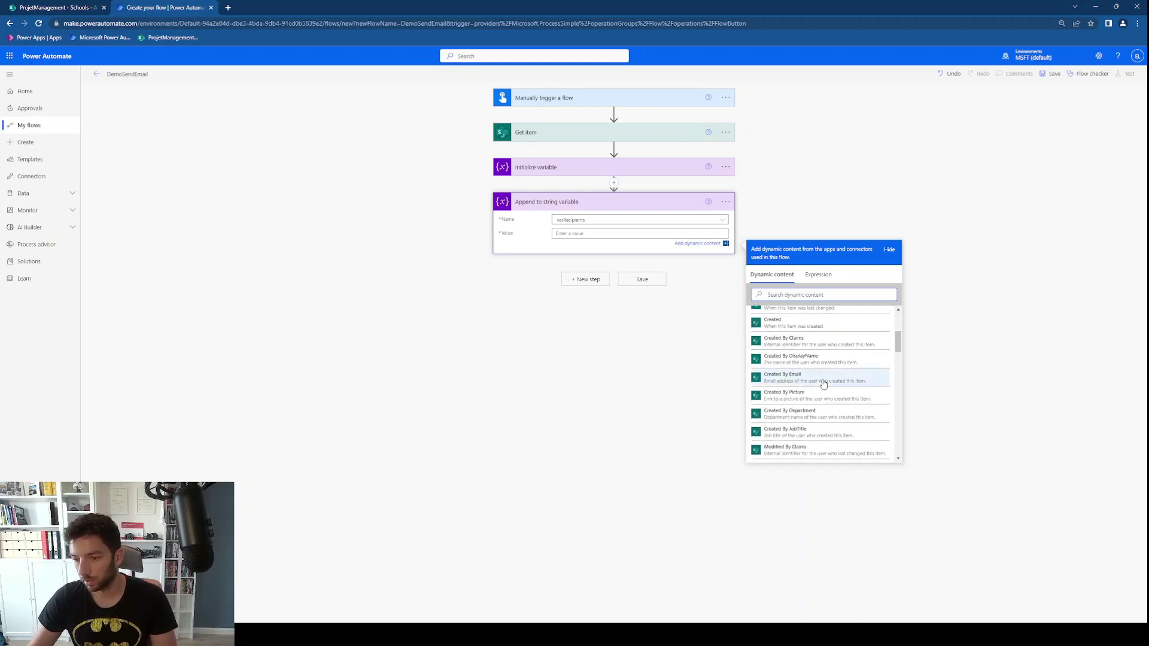
Check which list is open in SharePoint and change the Get item action's list to Schools
click(573, 142)
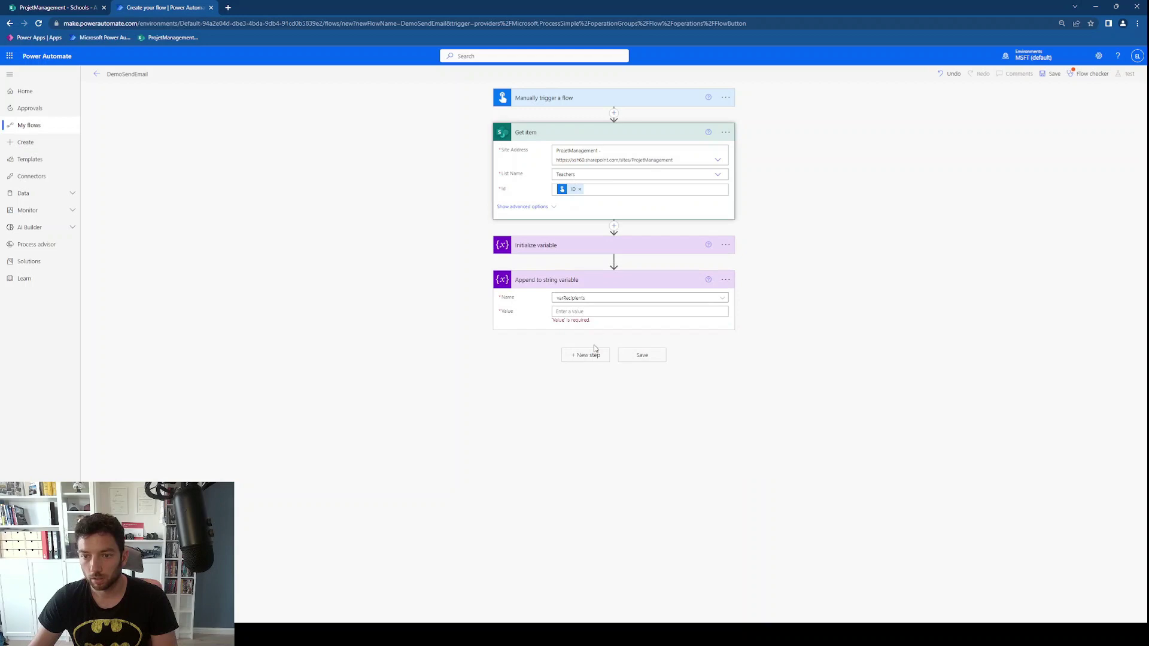
click(60, 7)
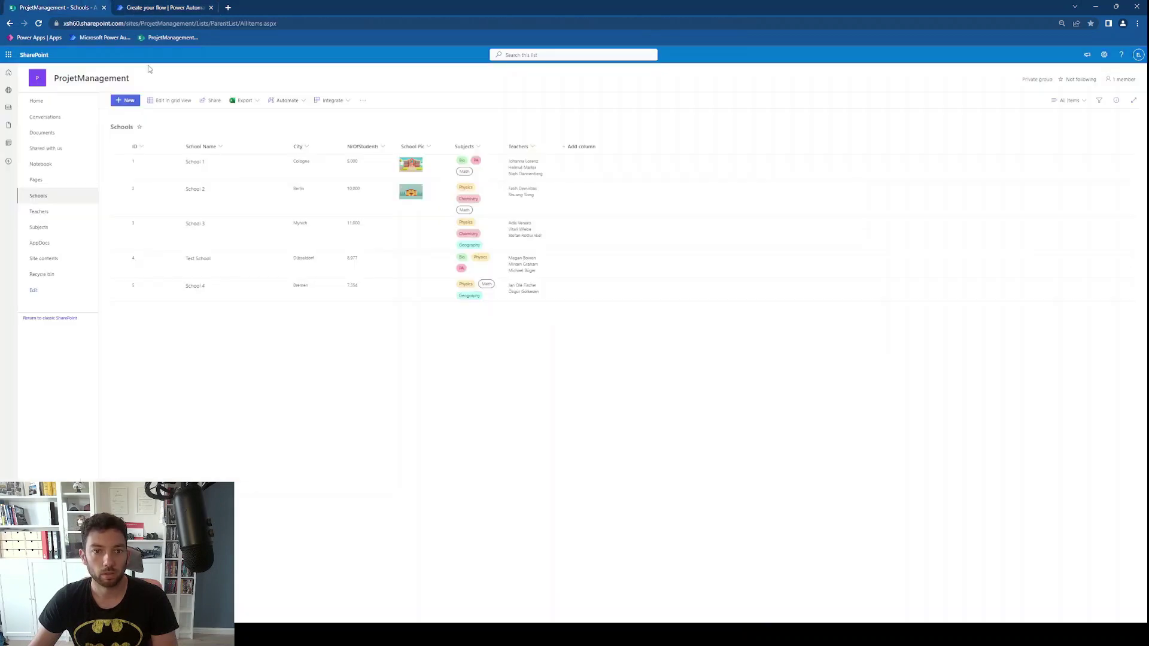
click(172, 7)
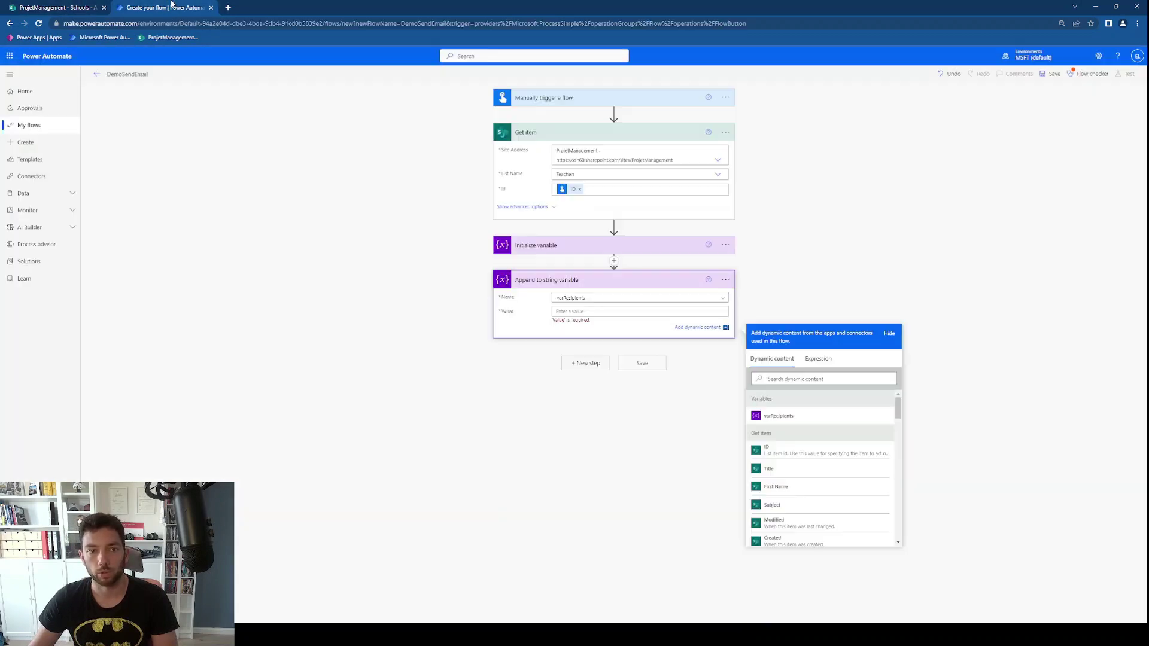
click(718, 174)
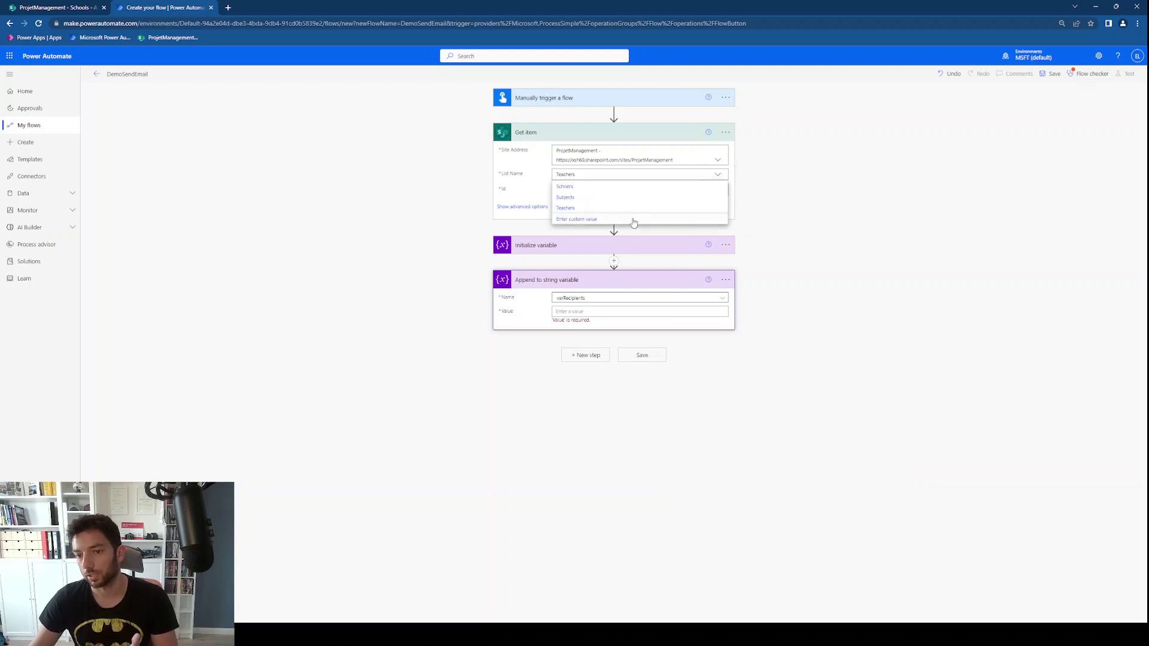
click(575, 187)
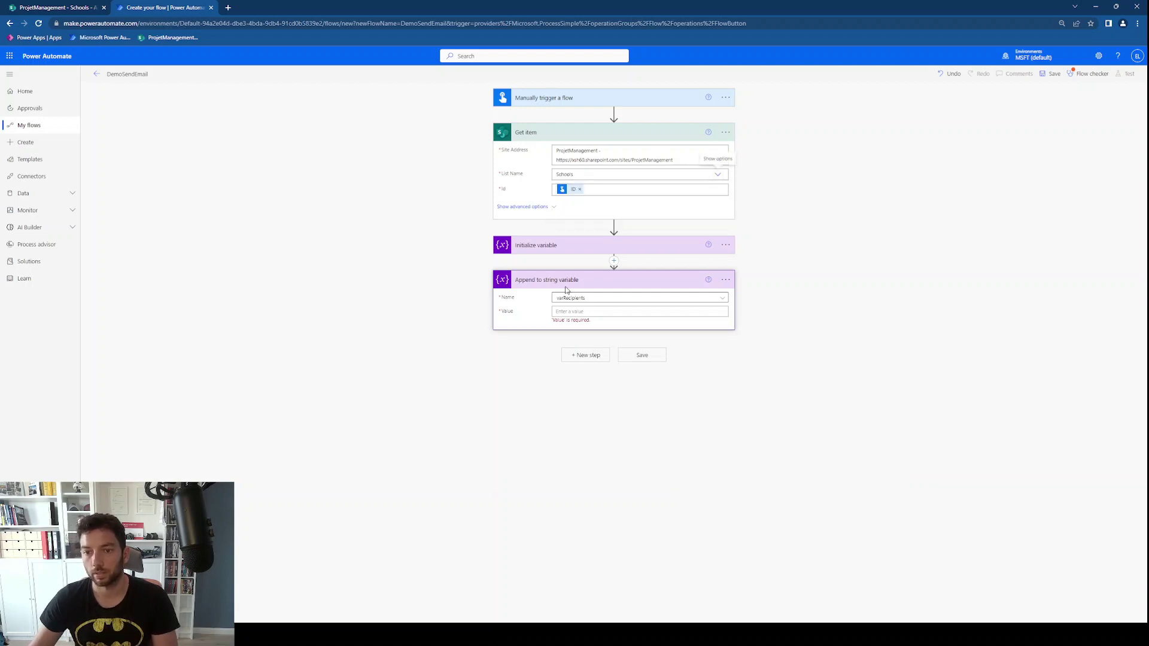
Insert Teachers Email from Get item as the value appended to varRecipients
click(696, 313)
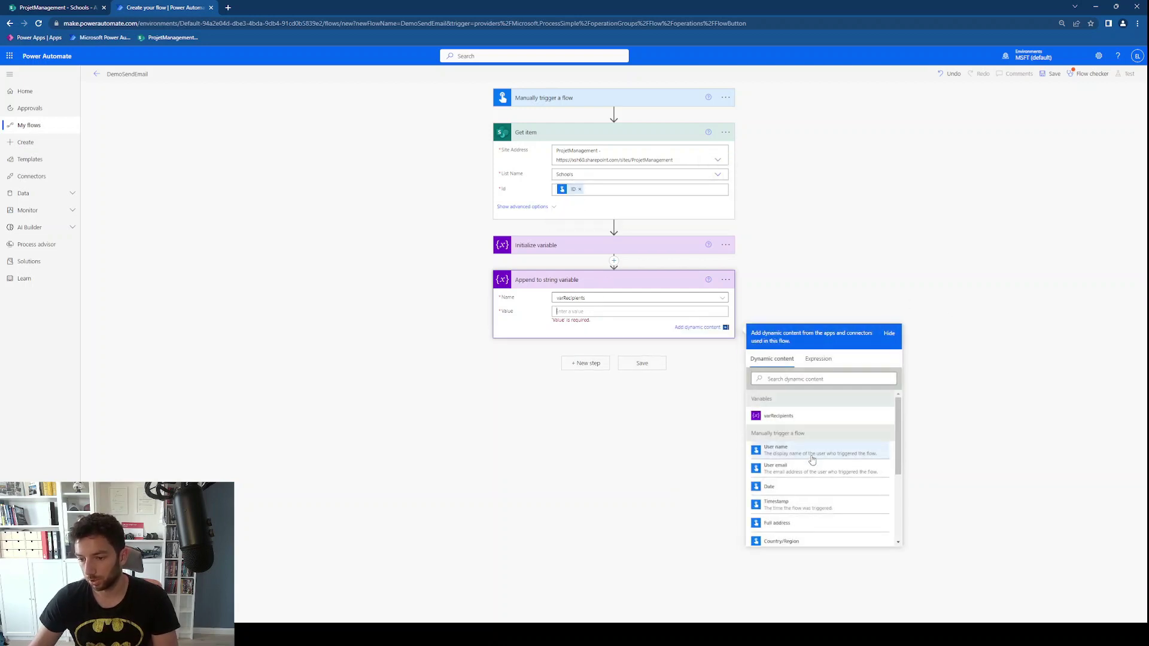
scroll(802, 455, down, 5)
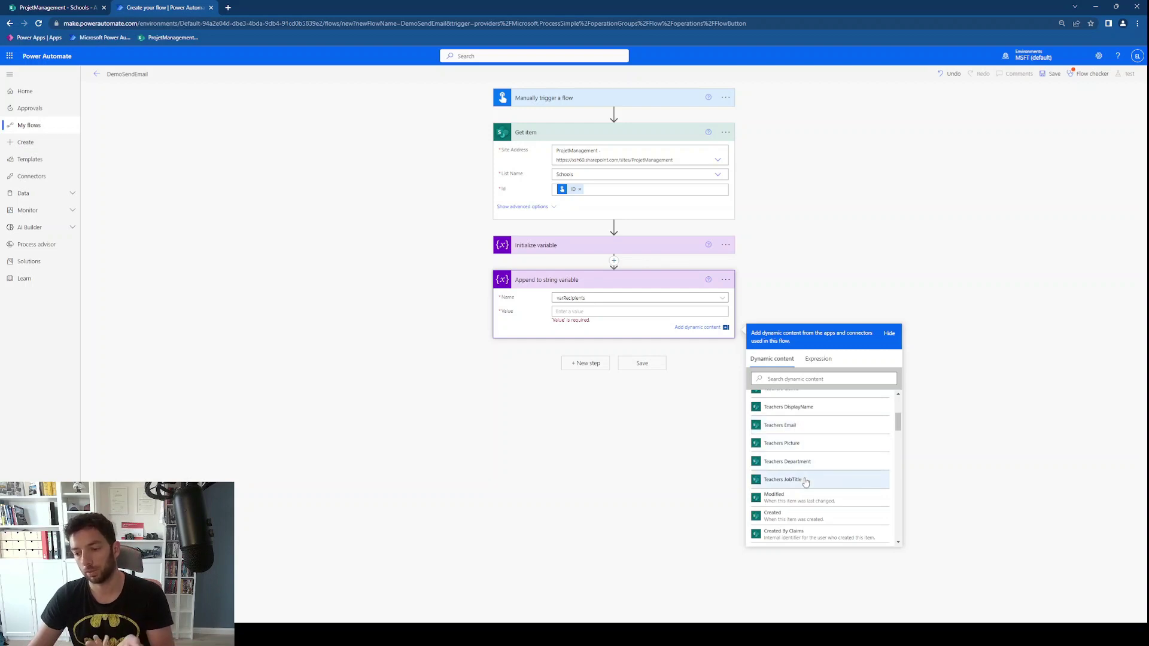
click(802, 425)
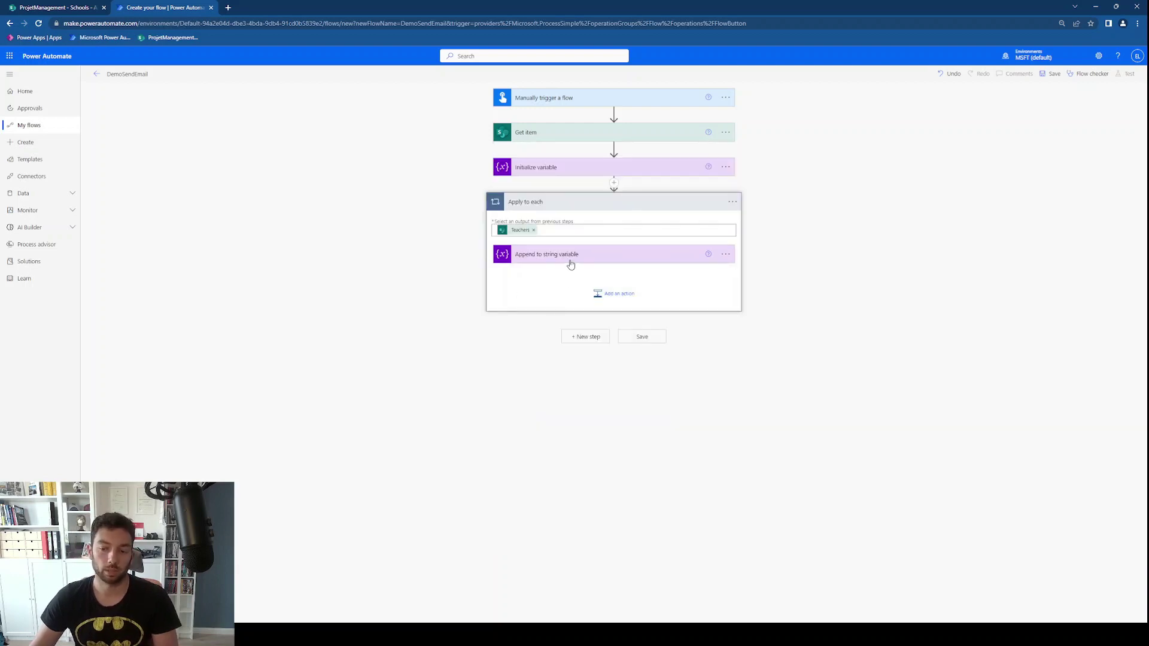
Add a semicolon after Teachers Email in the append value inside the Apply to each loop and save the flow
click(569, 261)
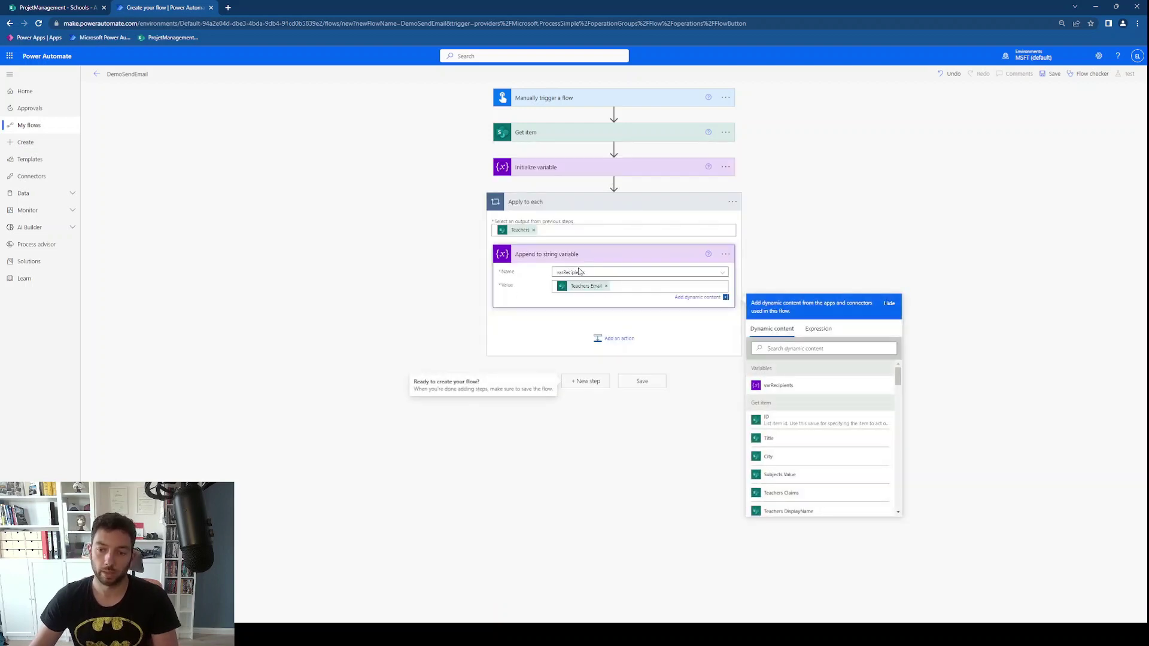
click(629, 288)
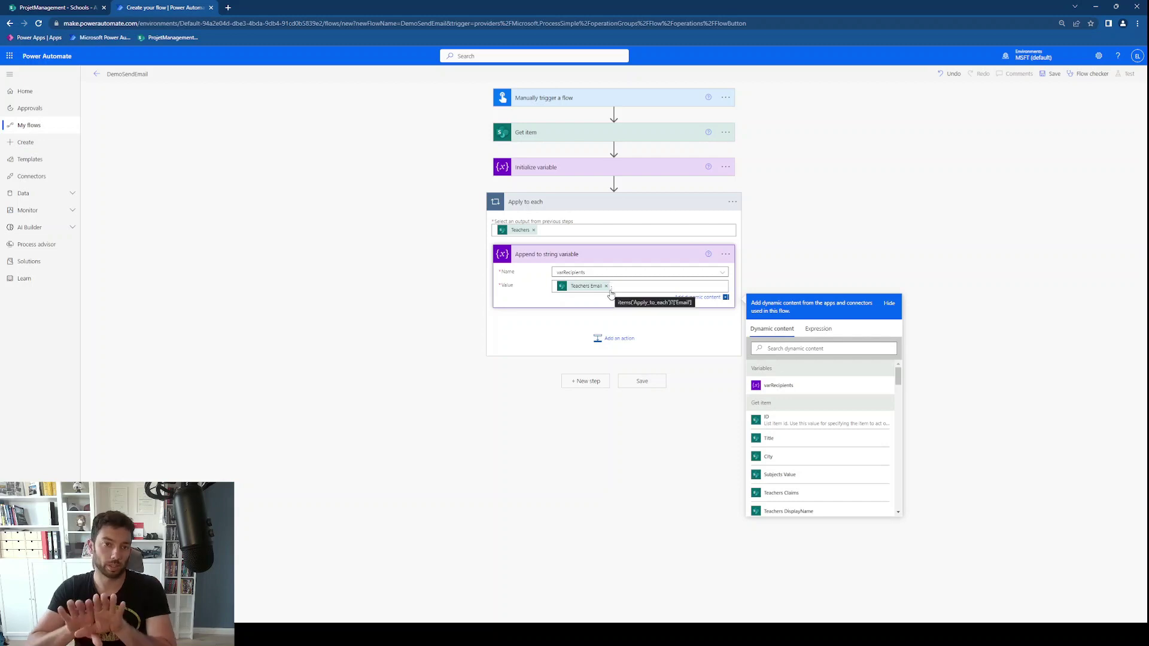
text(;)
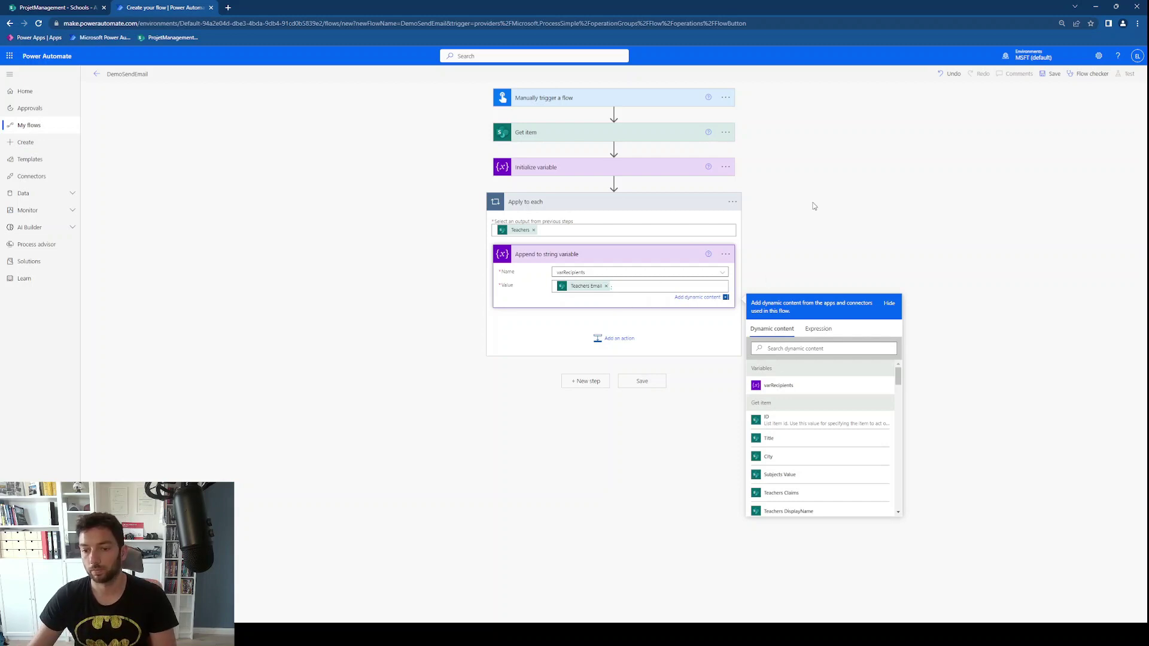
click(643, 382)
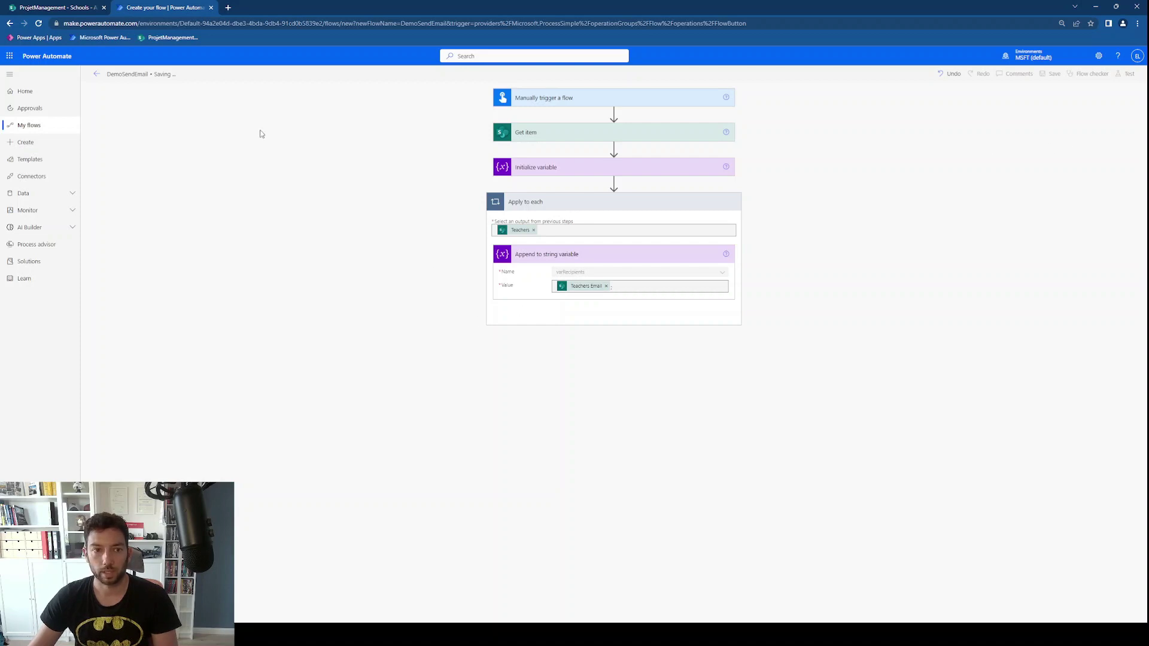
Add a Compose action after the Apply to each loop with varRecipients as its input
click(589, 385)
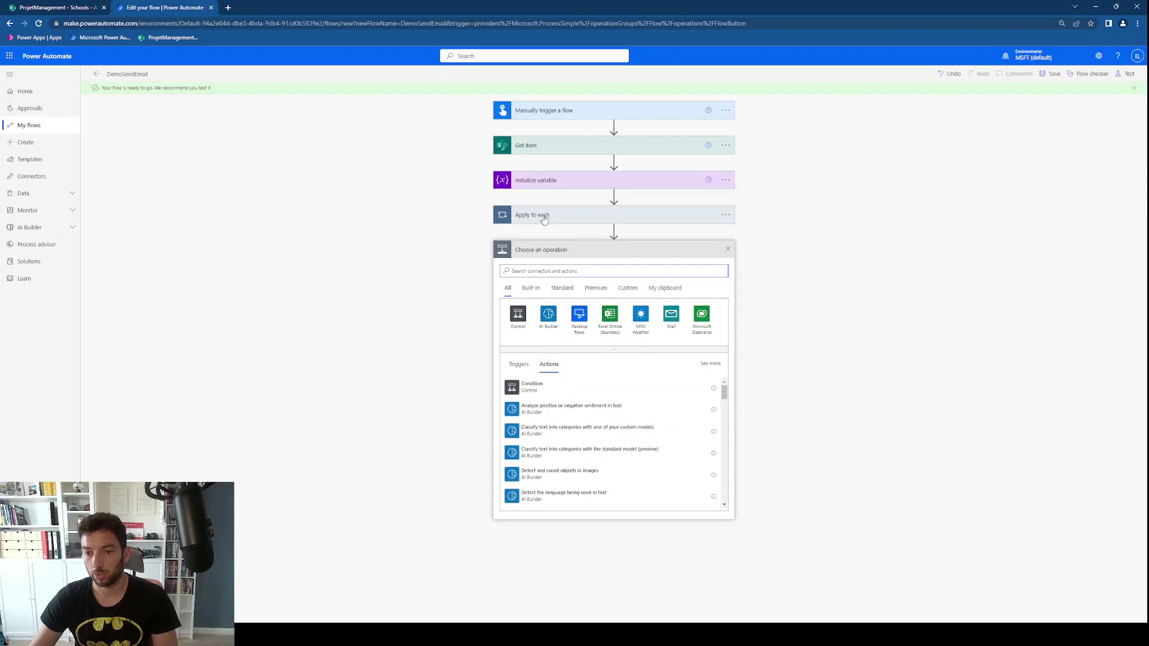
text(contro)
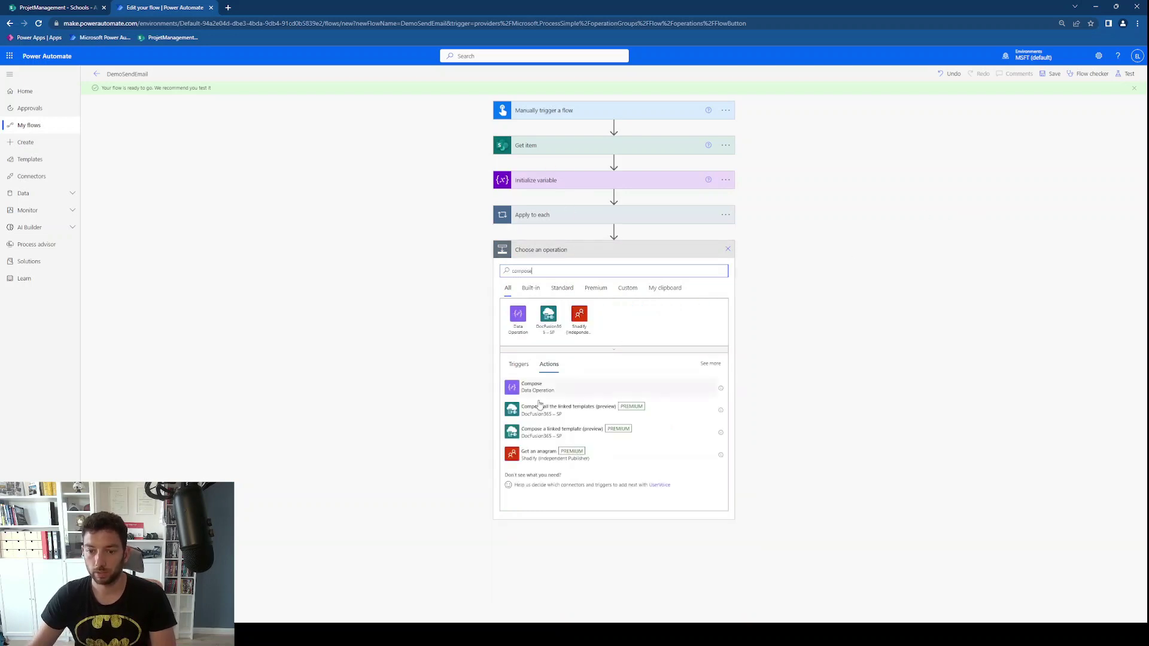
click(542, 387)
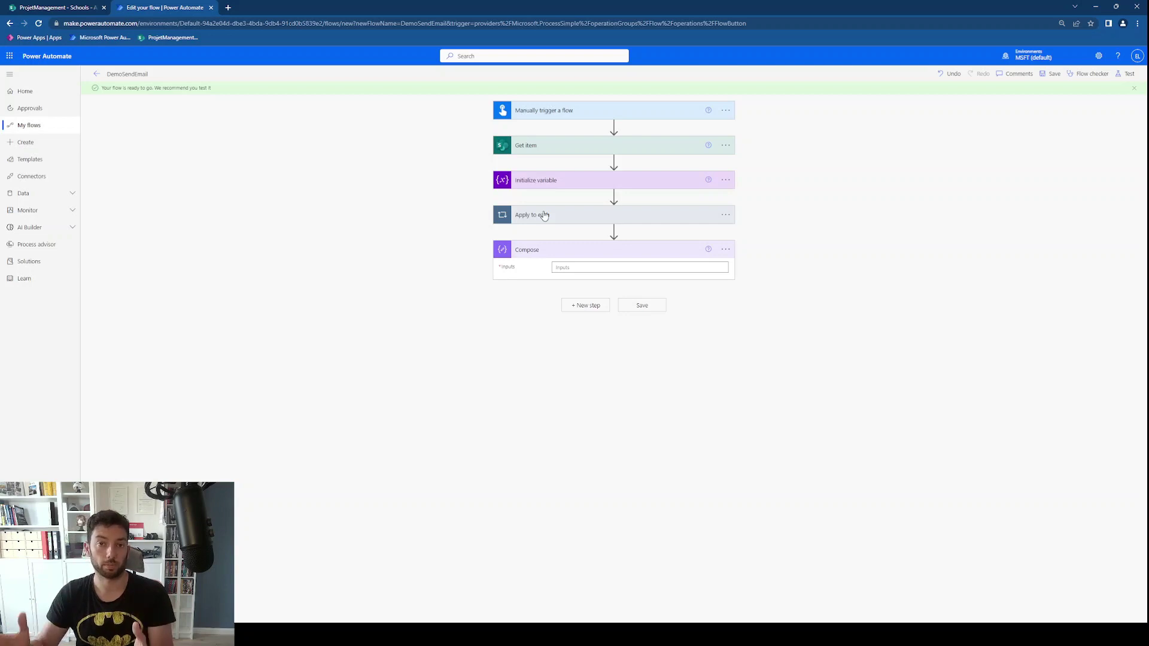
click(590, 267)
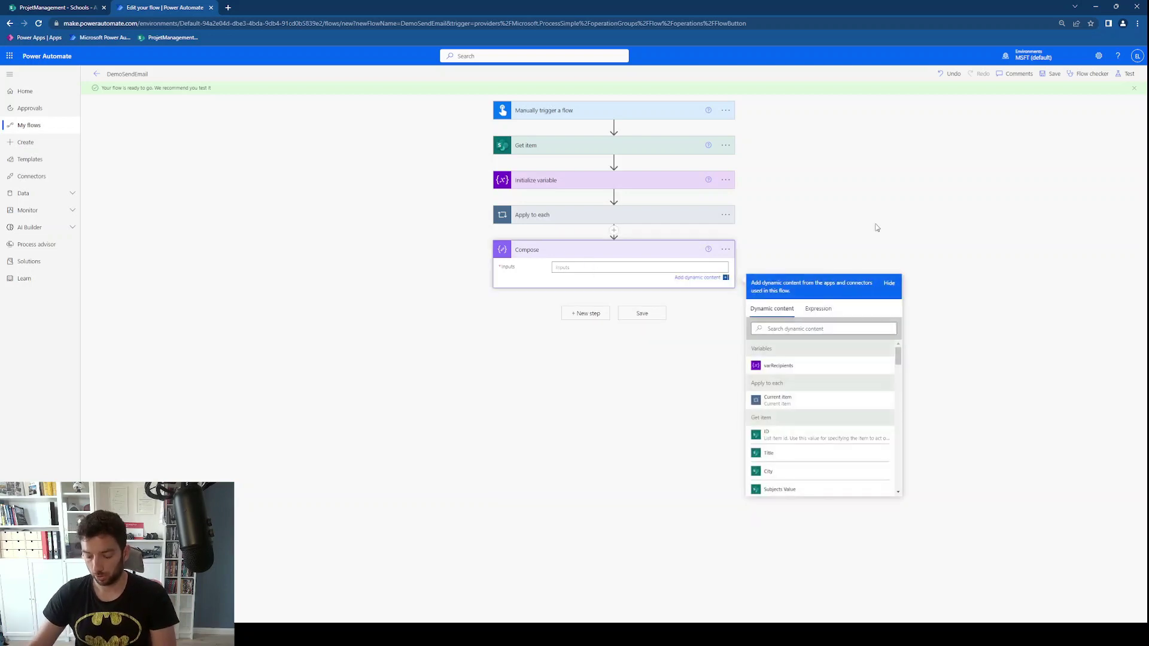
click(814, 371)
Save and test the flow manually, checking the Schools list in SharePoint and running the flow with ID 1
click(1127, 84)
click(1127, 74)
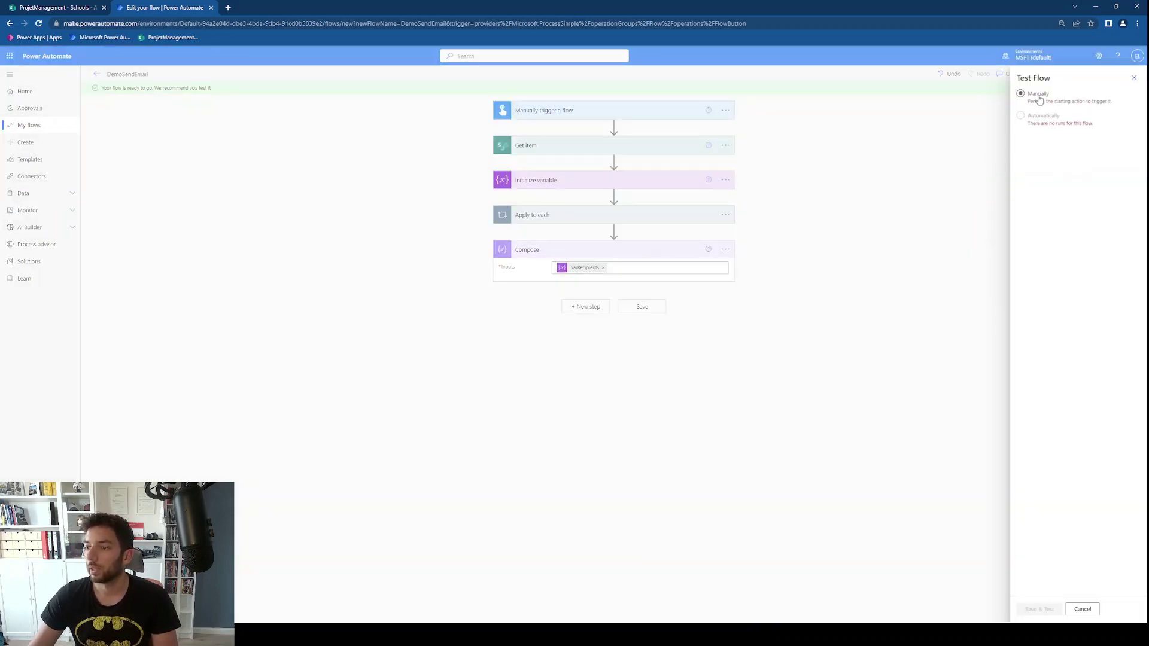
click(1039, 609)
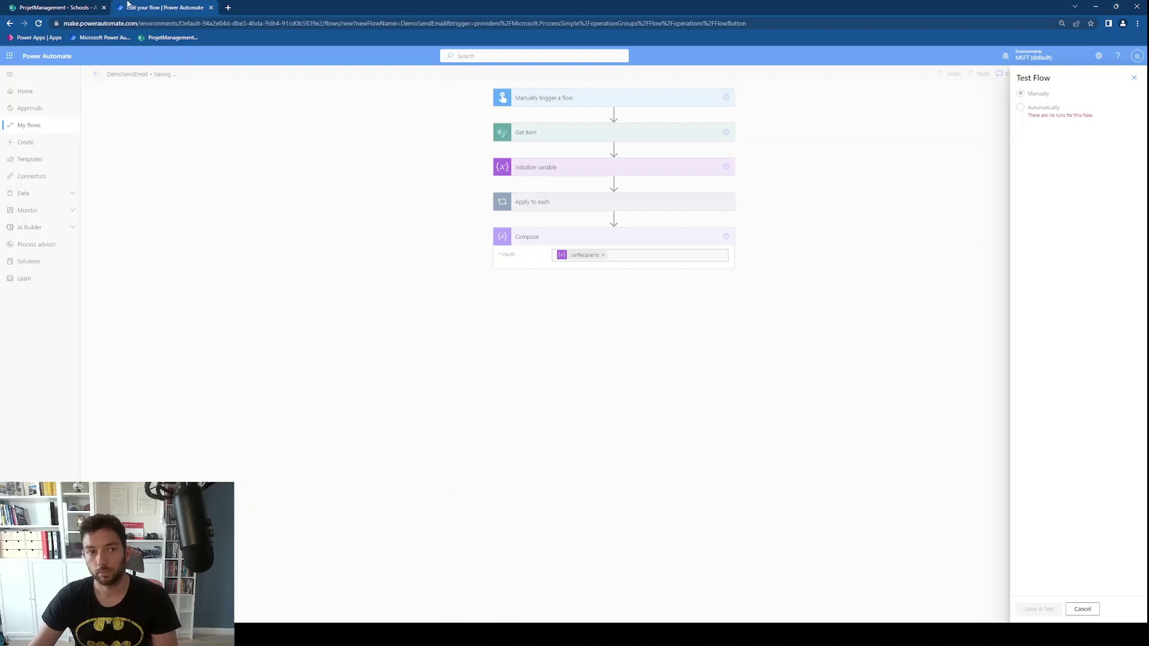
click(58, 7)
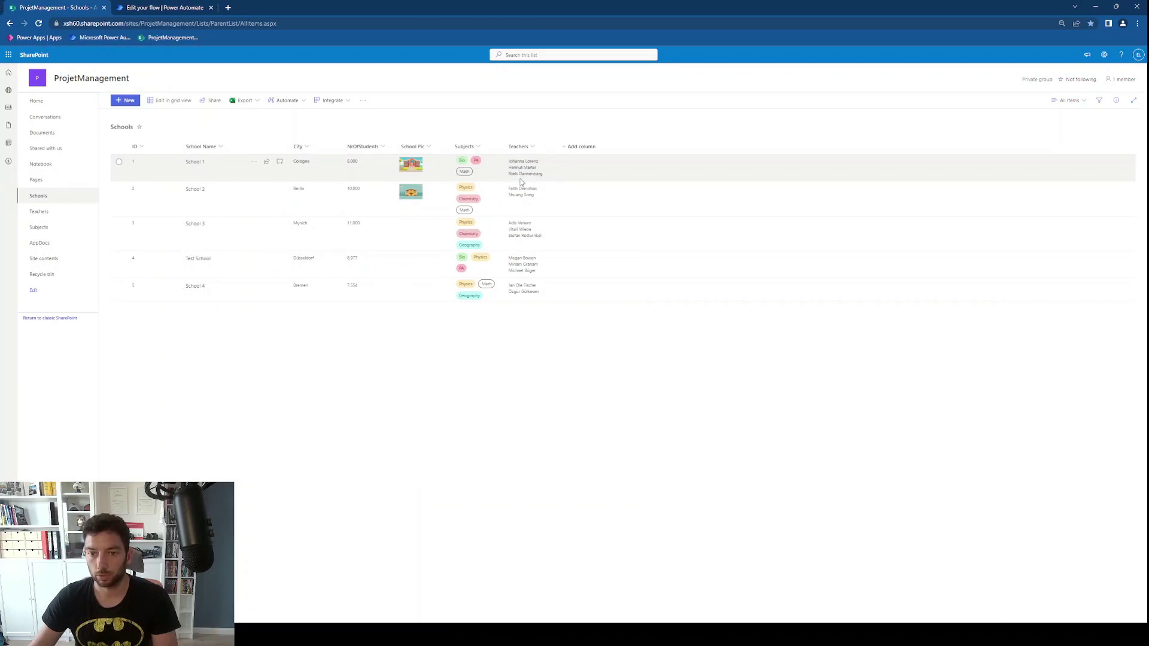
click(167, 8)
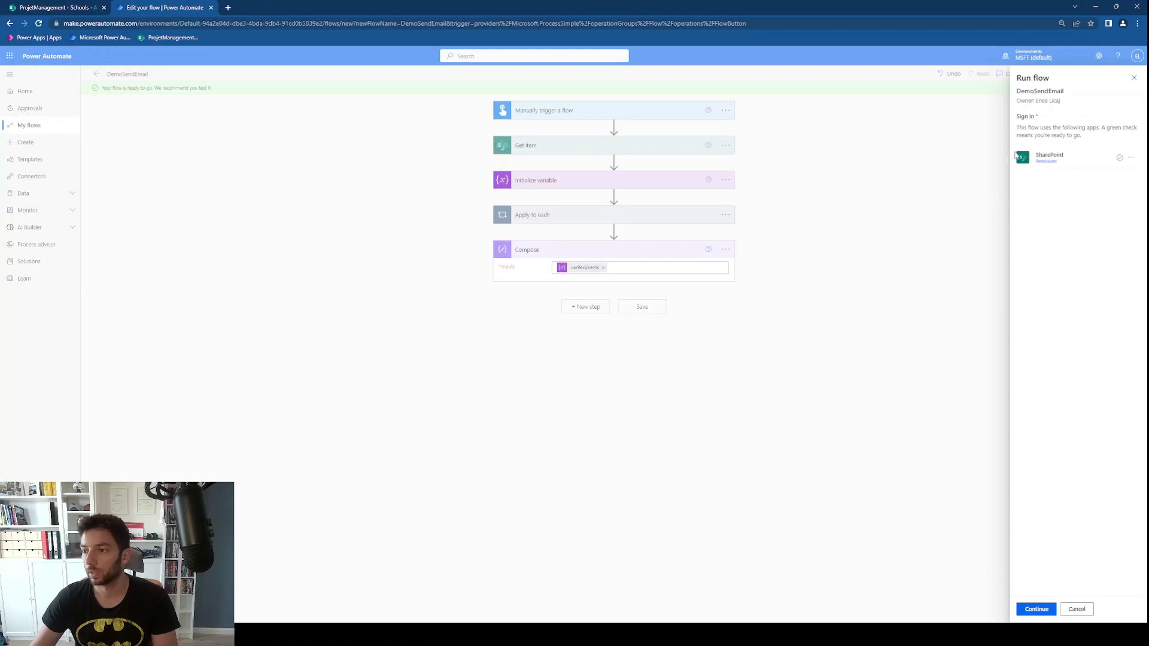
click(1036, 609)
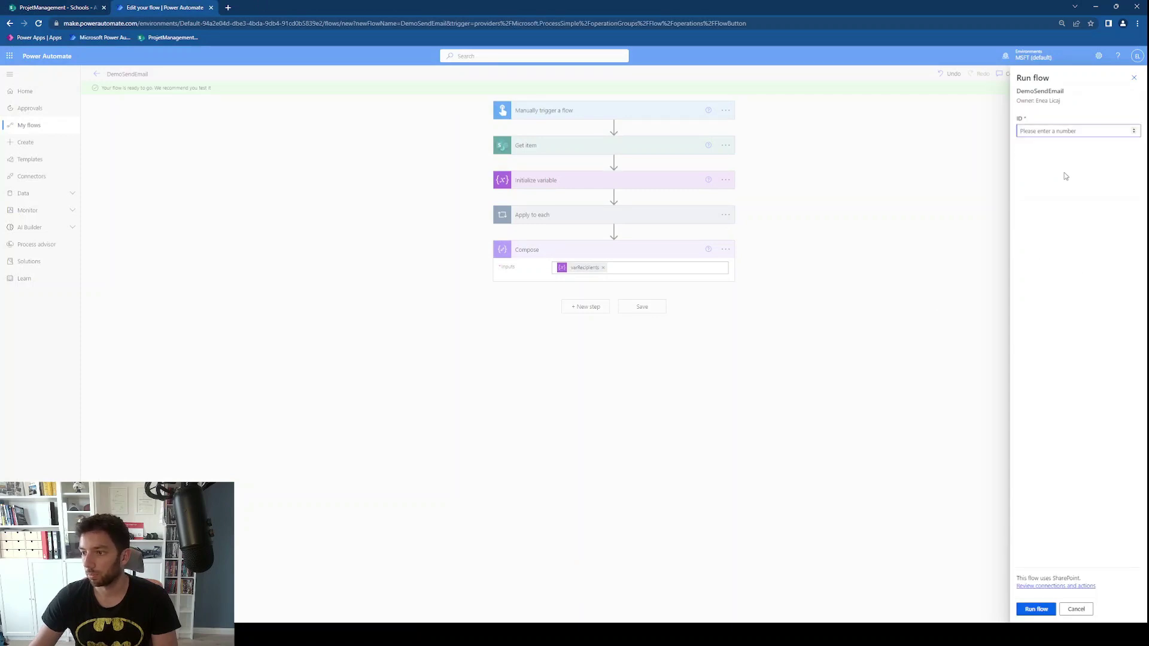
text(1)
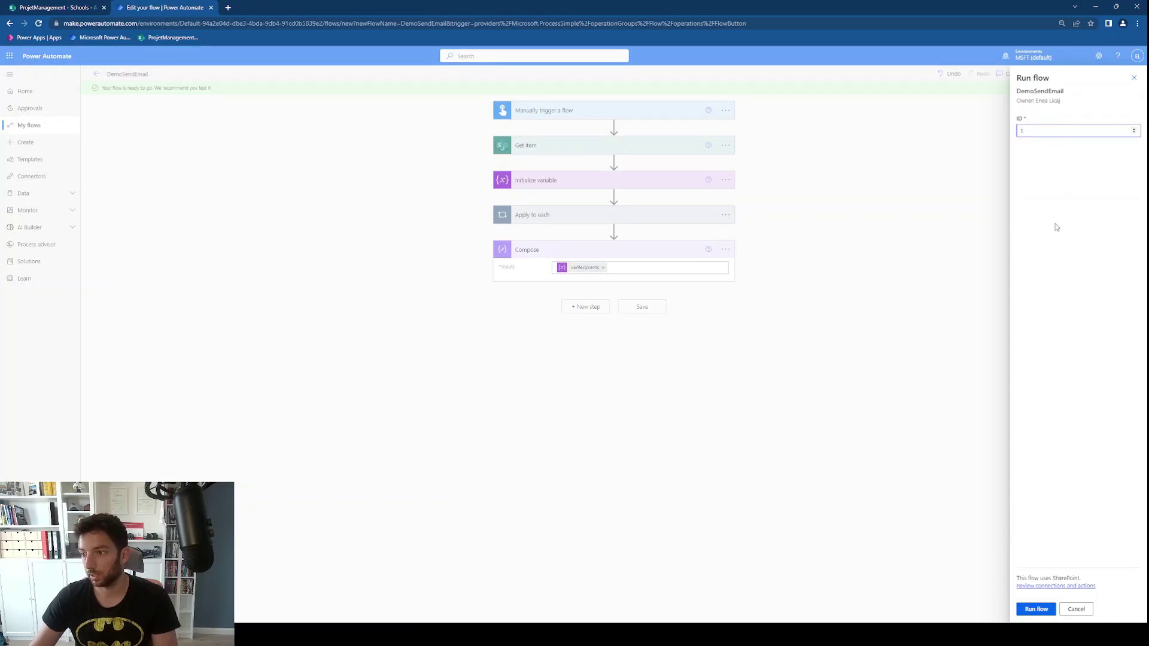
click(1036, 608)
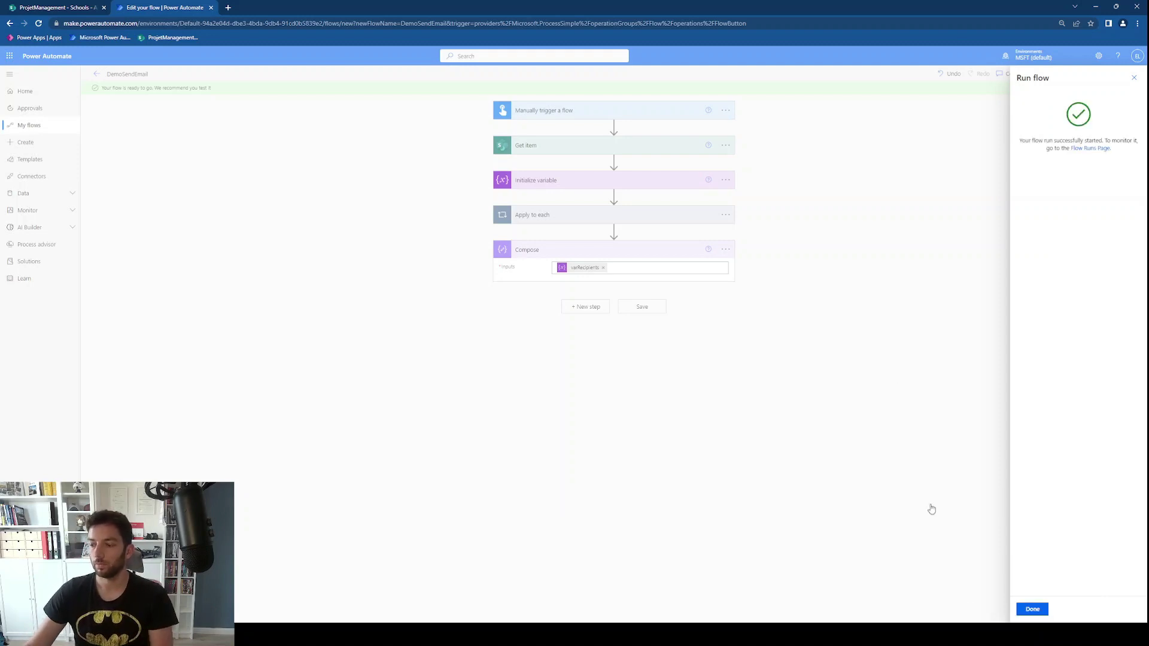
key(Escape)
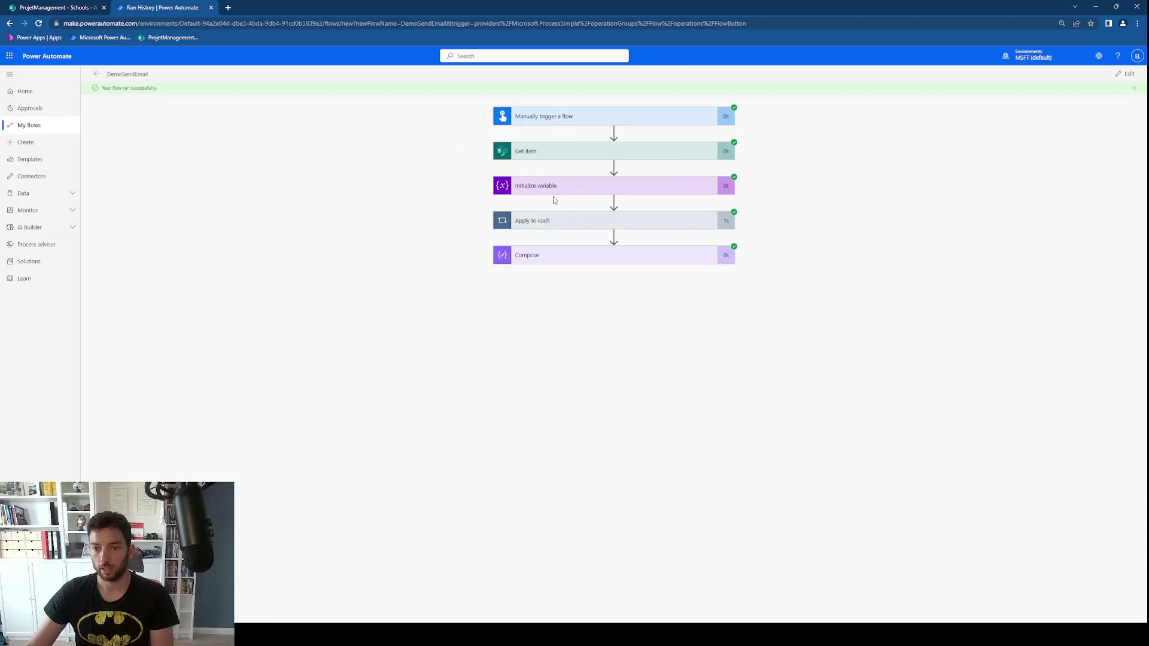
Examine the appended values in the first two Apply to each iterations against School 1's teachers in the SharePoint list
click(564, 222)
drag(642, 242, 652, 251)
click(60, 7)
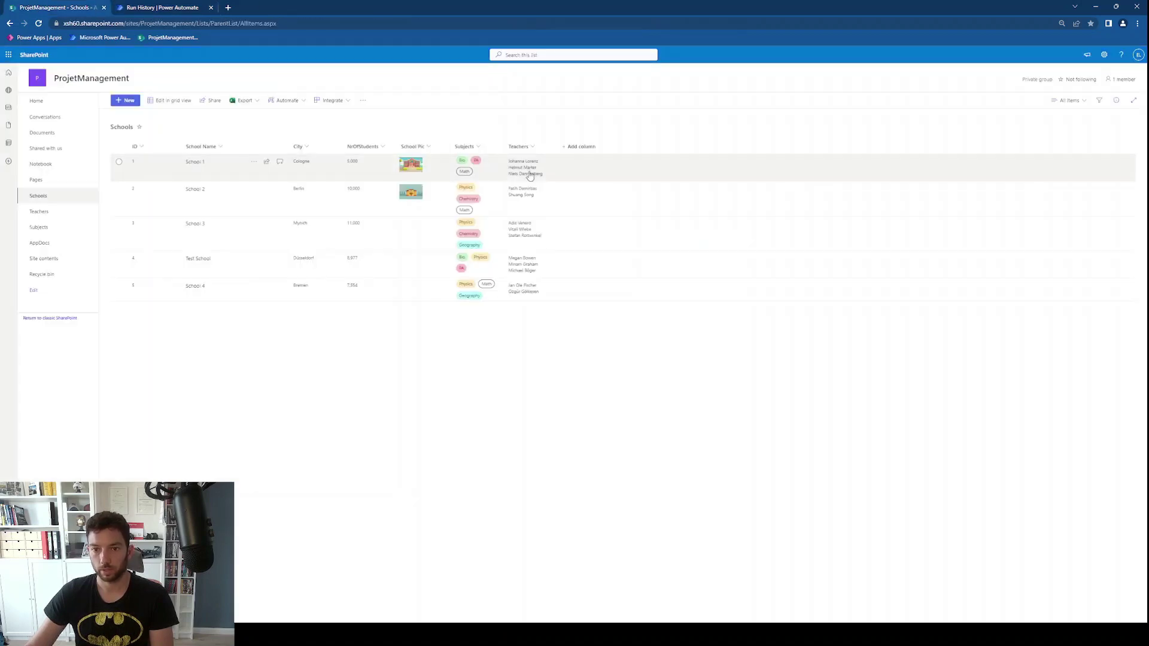
click(183, 8)
click(602, 264)
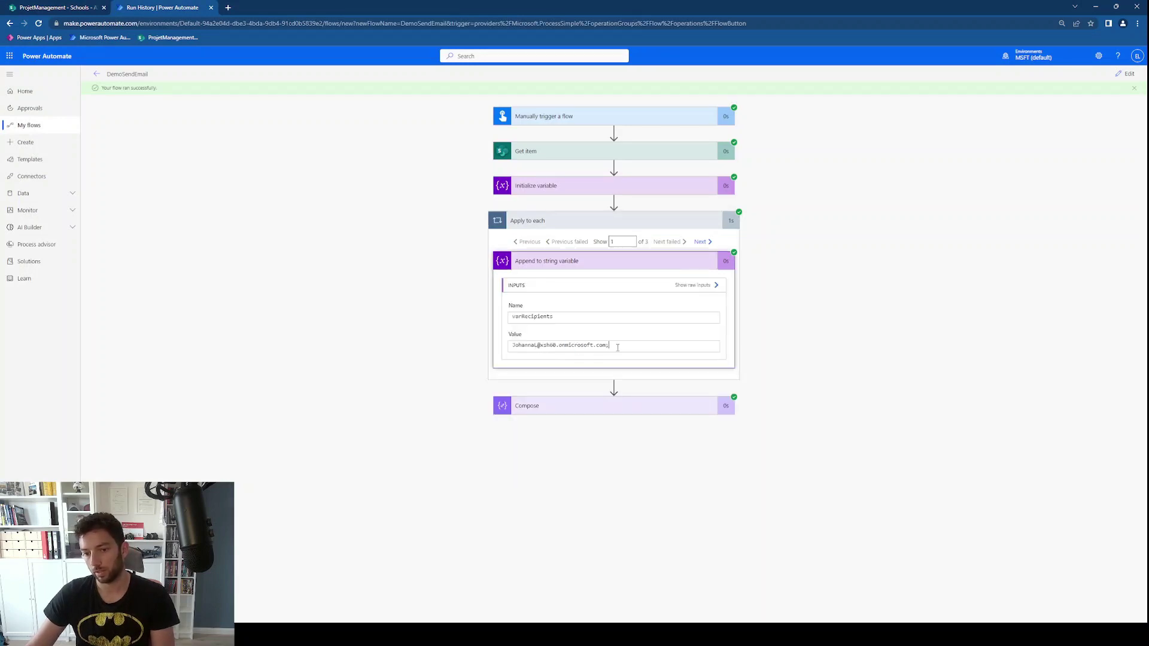
click(700, 242)
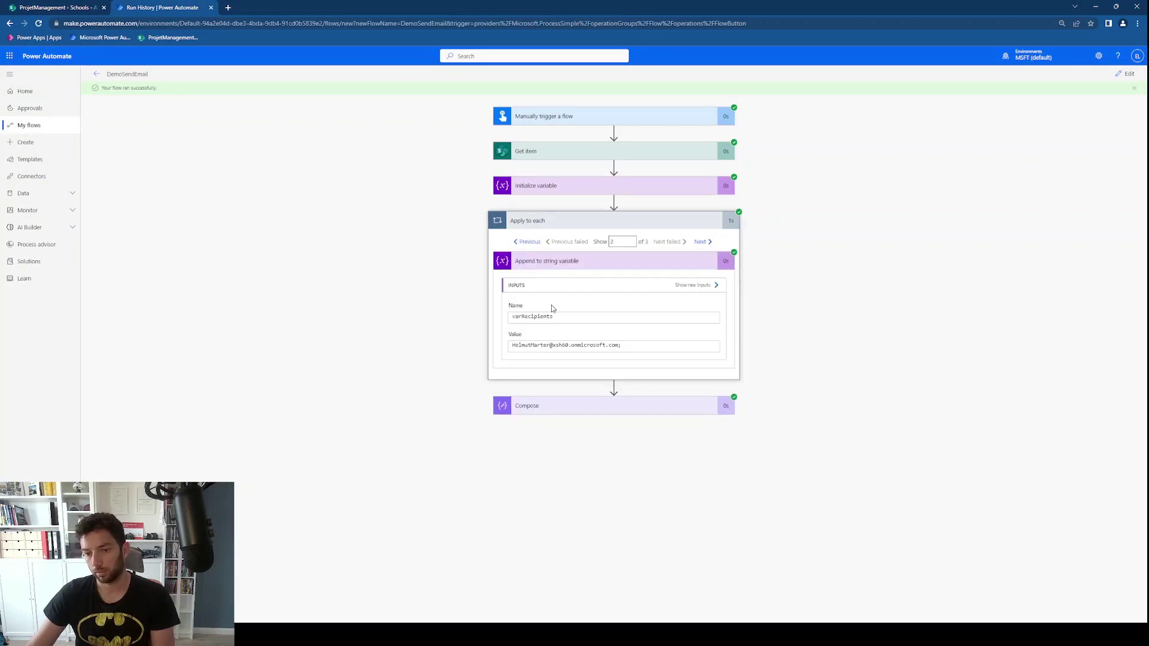
drag(542, 345, 585, 411)
Examine the combined recipient string in the Compose action's inputs and outputs
click(585, 410)
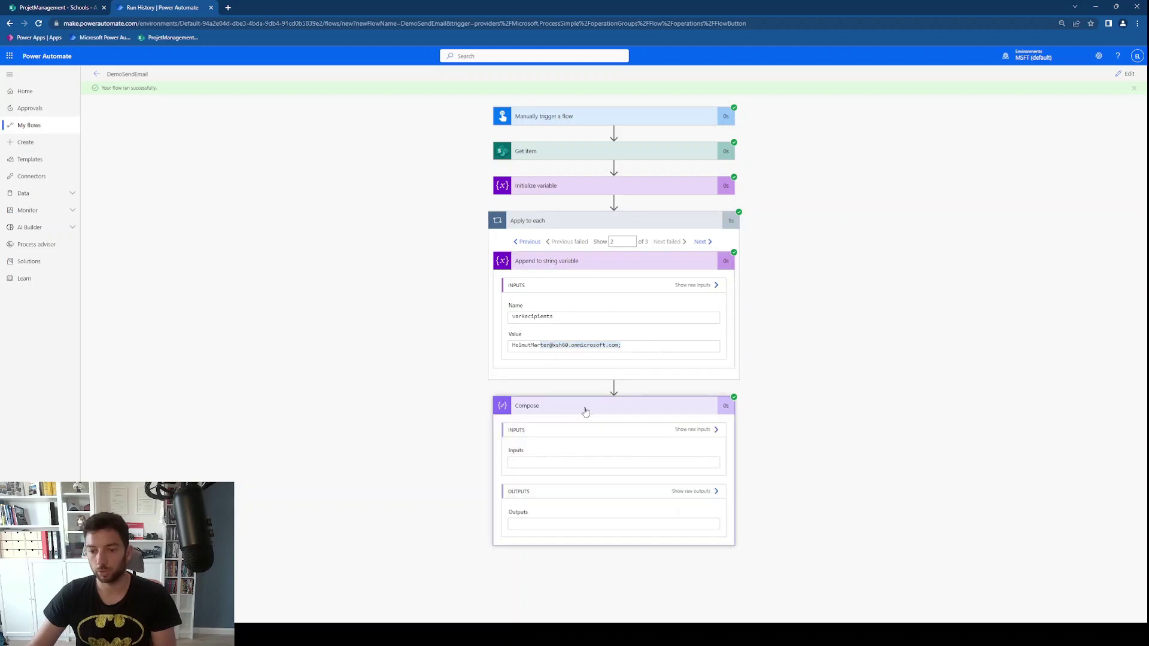
drag(557, 529, 641, 533)
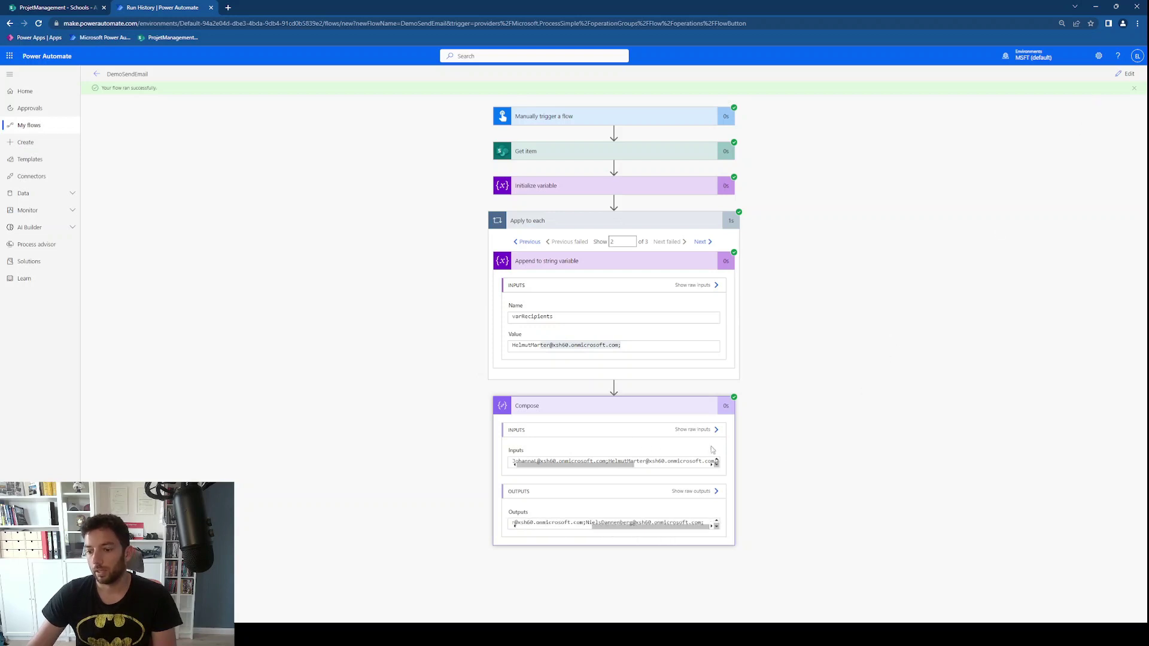
Check the last address and the closing semicolon of the recipient string in the Compose action's outputs
triple_click(702, 521)
drag(702, 522, 710, 523)
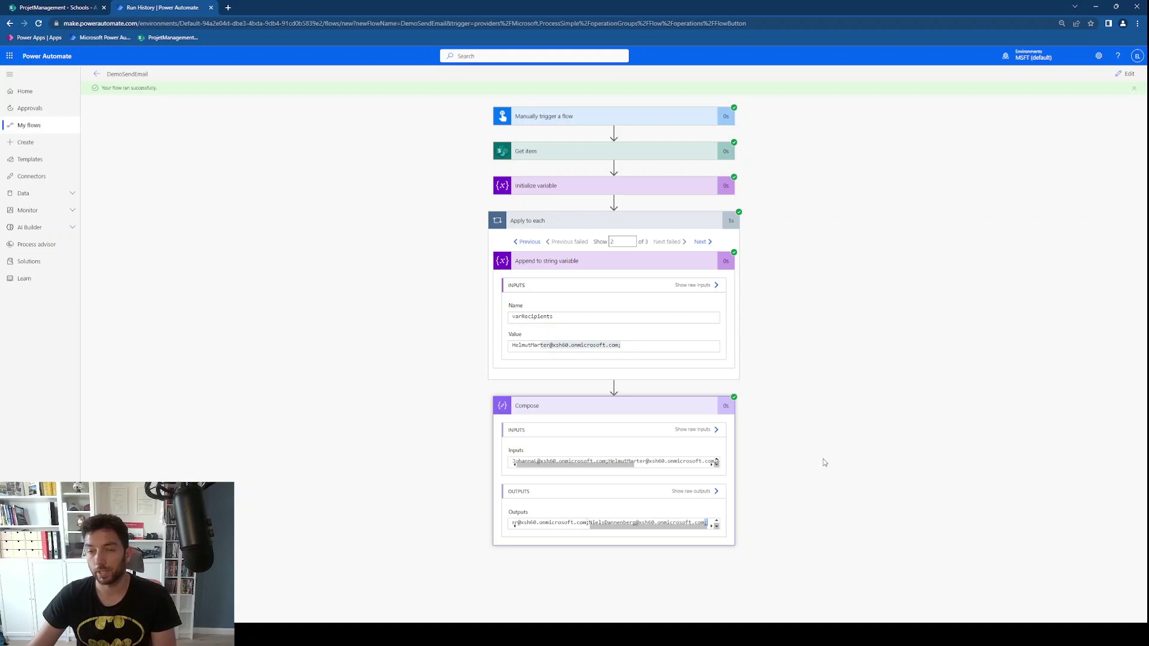
Edit the flow, add the Office 365 Outlook action Get emails (V3) after Compose, and sign in to create its connection
click(1126, 74)
click(589, 294)
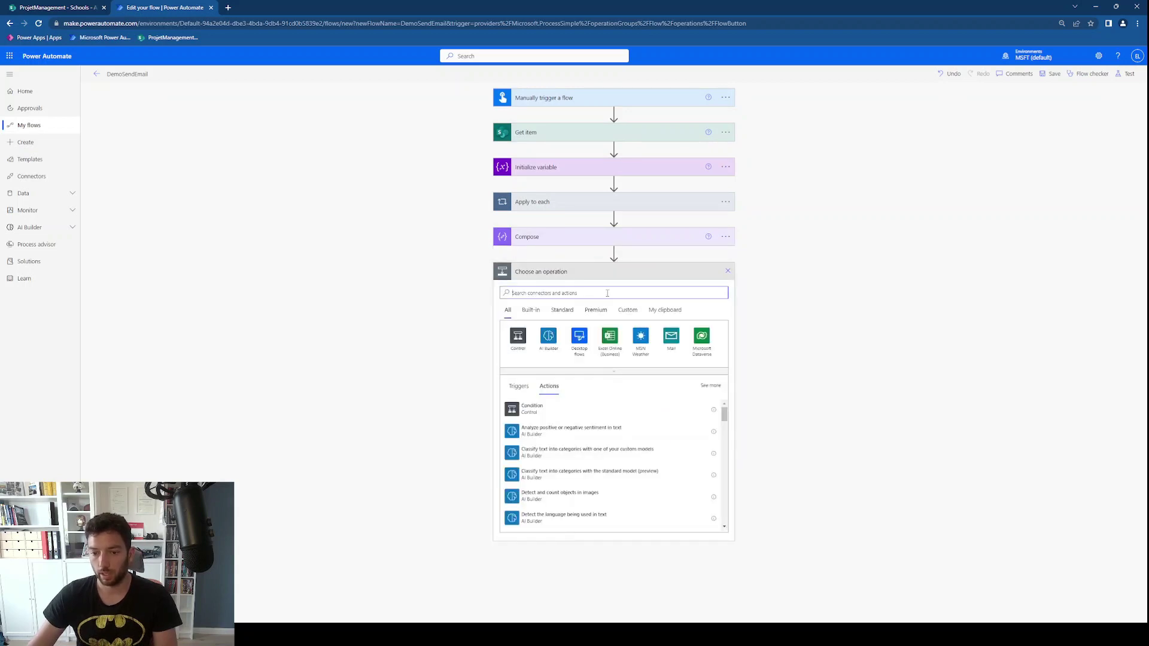
text(send email)
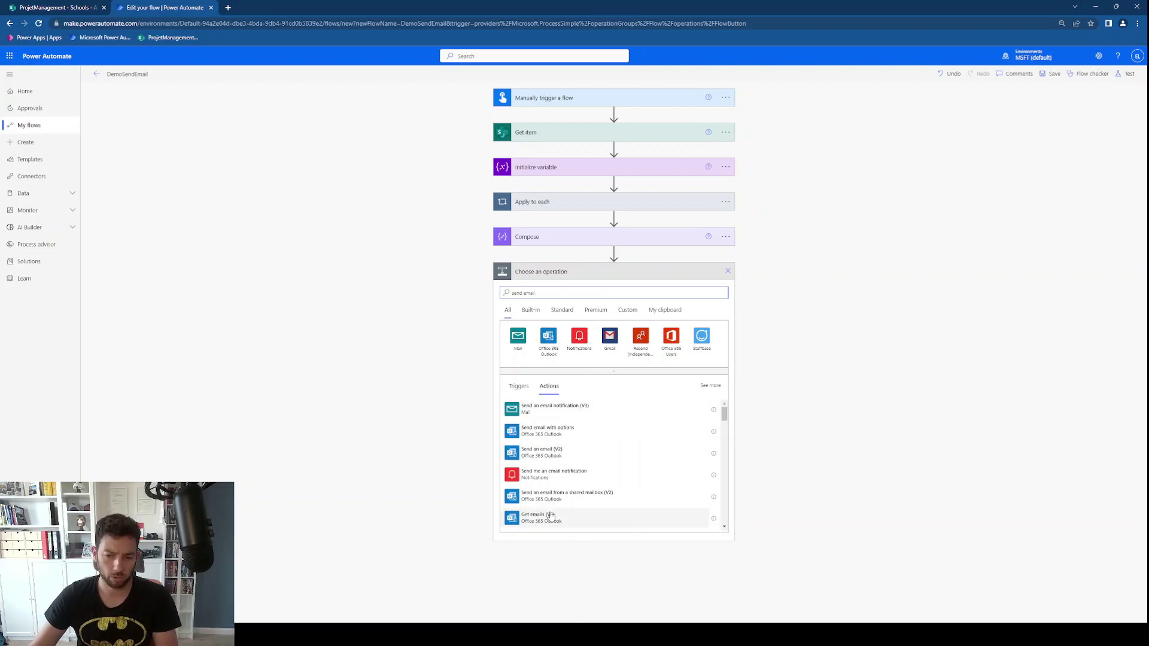
click(523, 450)
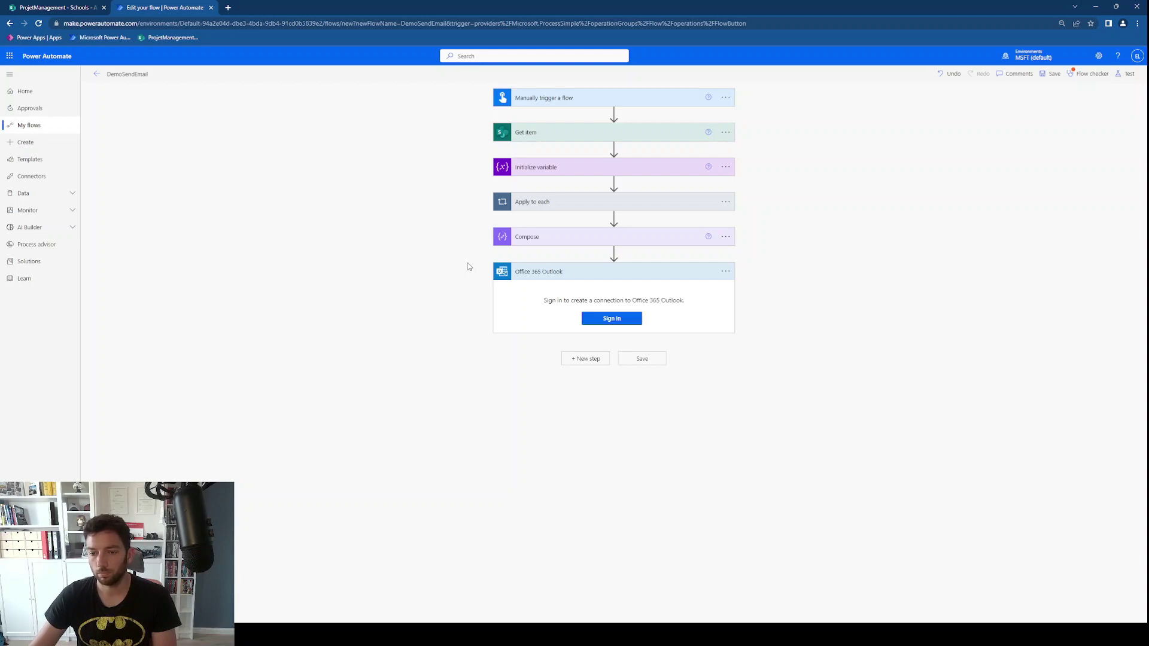
click(605, 319)
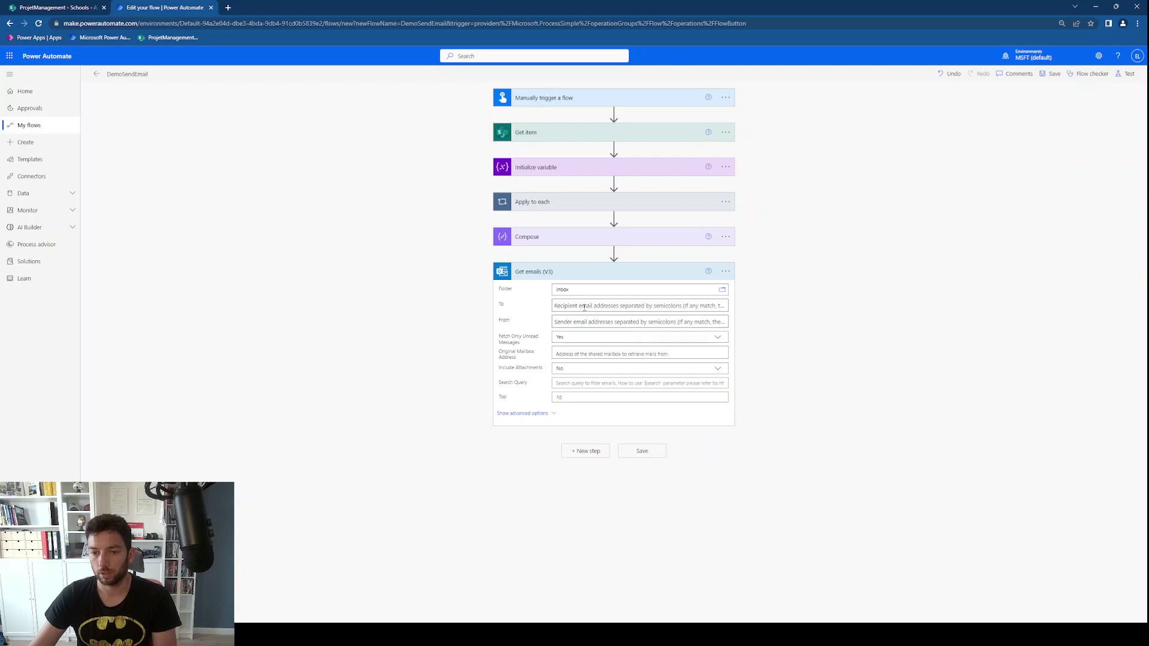
Fill the To field of Get emails (V3) with the Compose Outputs dynamic content instead of varRecipients
click(585, 307)
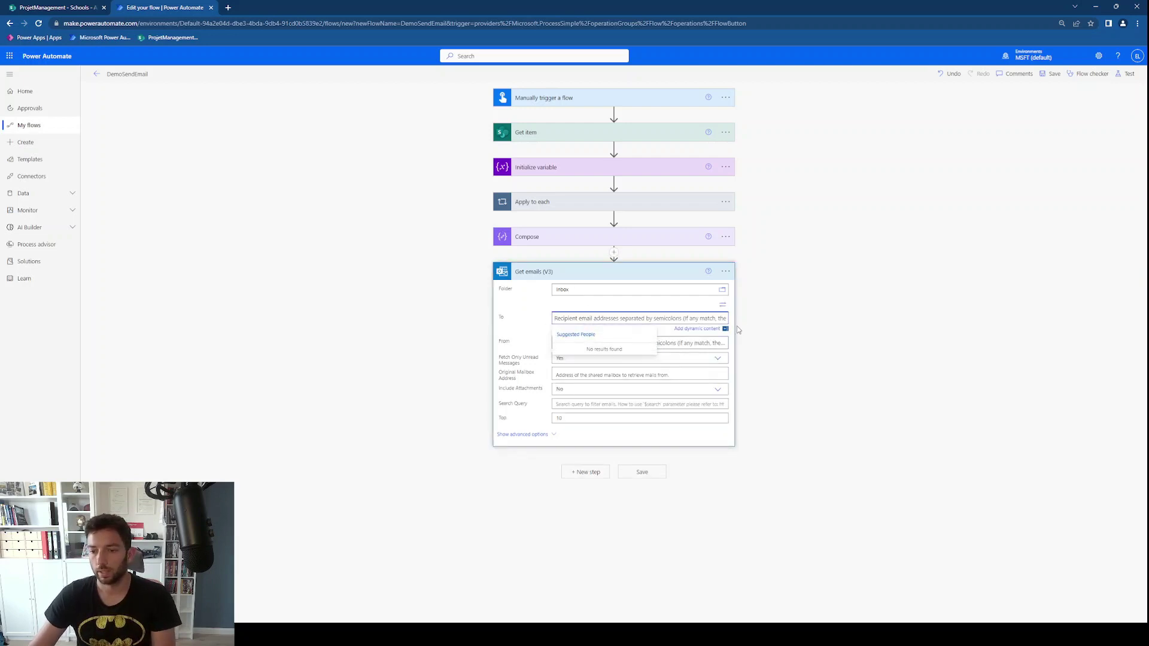
click(701, 330)
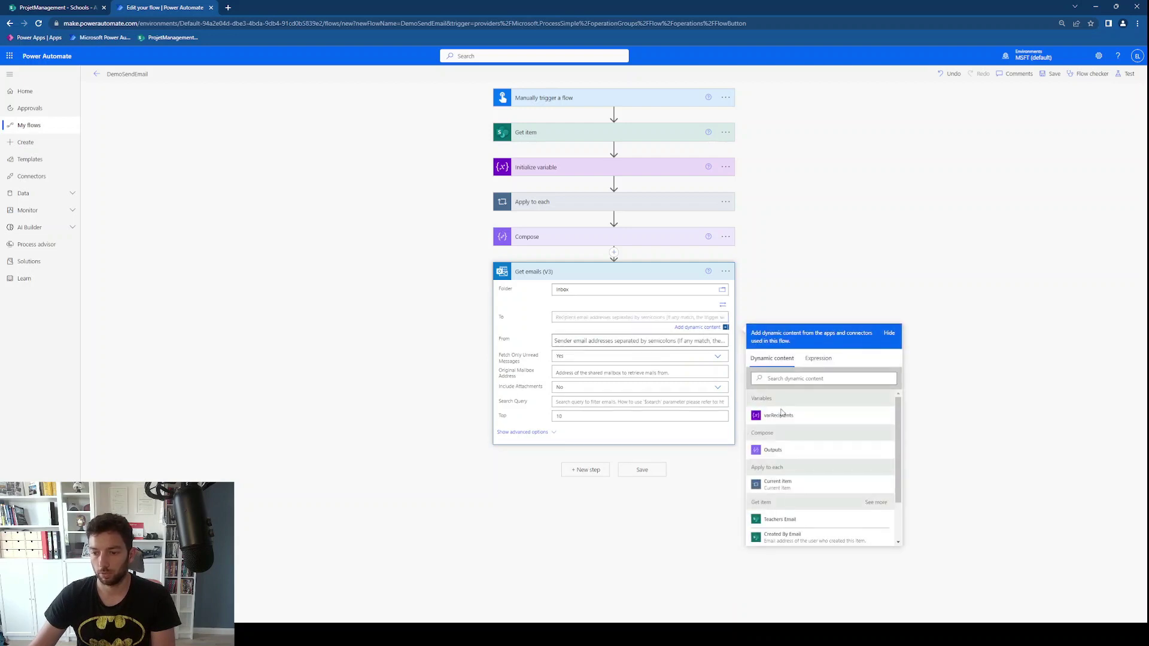
click(787, 416)
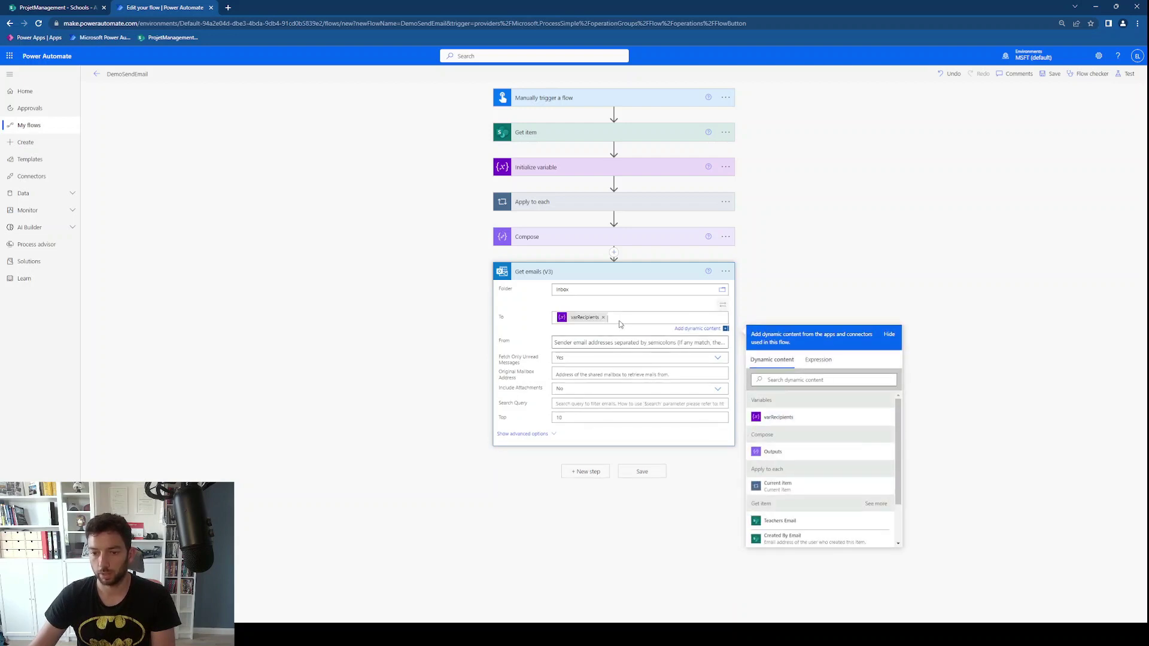
click(602, 317)
click(794, 450)
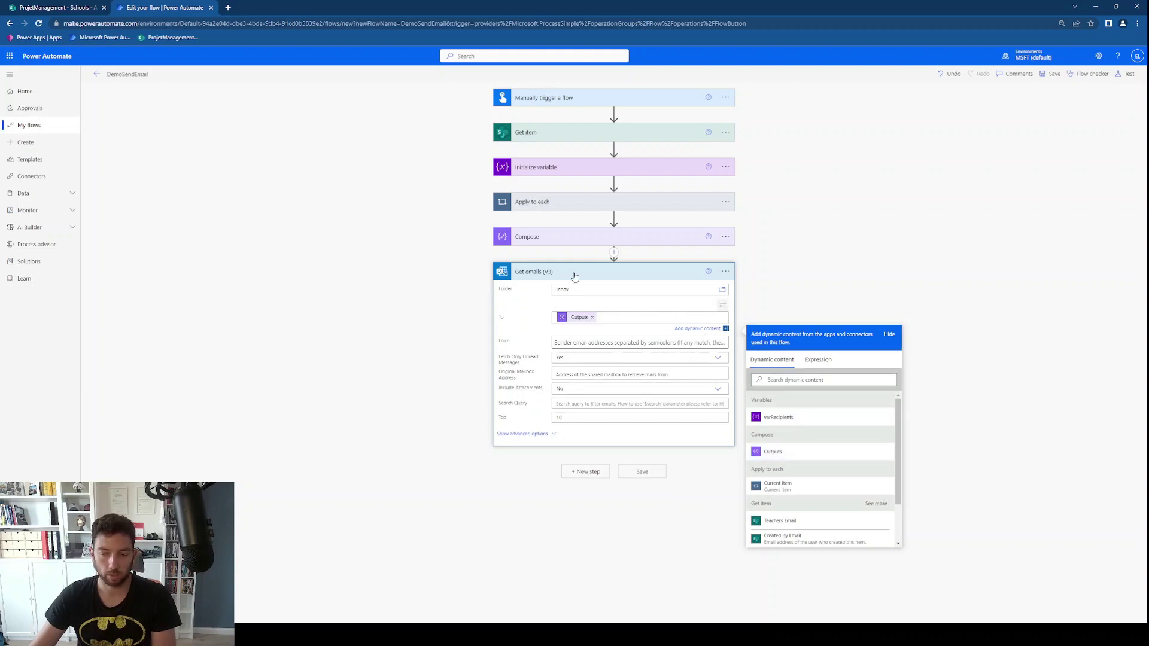
Set the From field of Get emails (V3) to the signed-in account's own e-mail address, copied from the account details
click(572, 345)
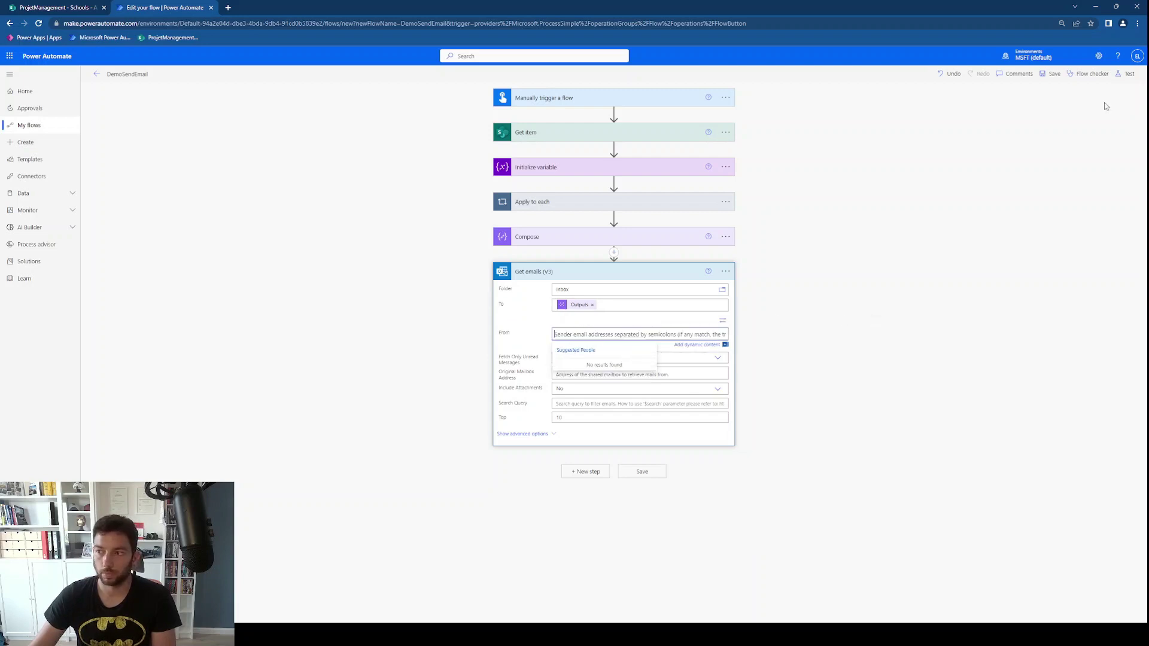
click(1137, 56)
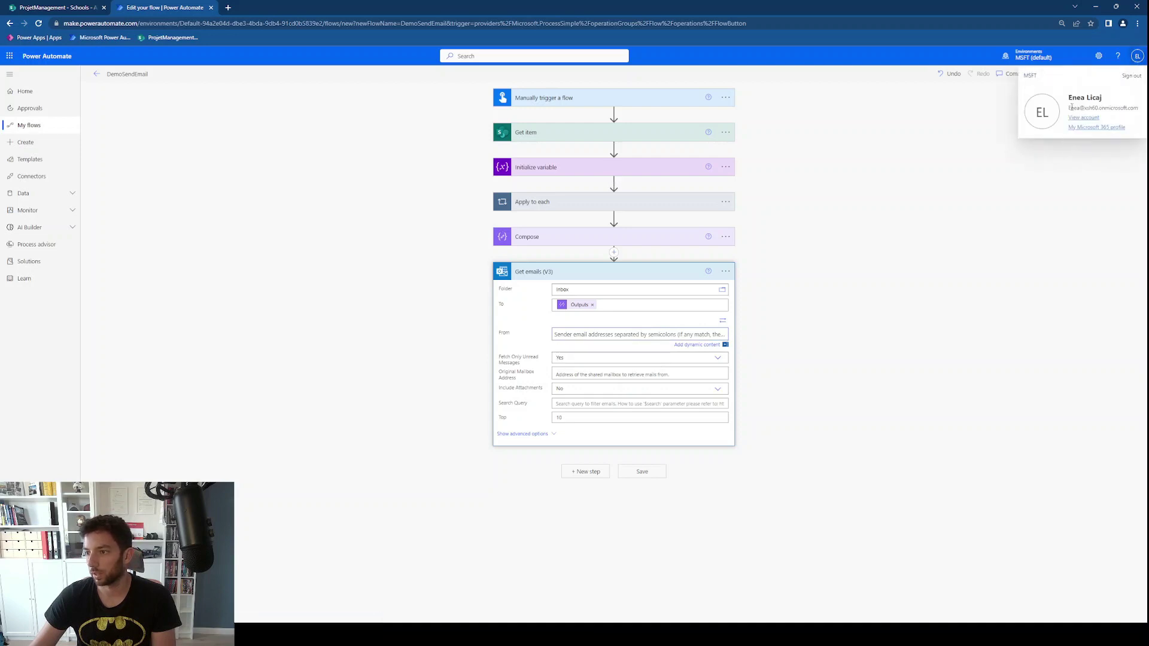
drag(1070, 108, 1141, 136)
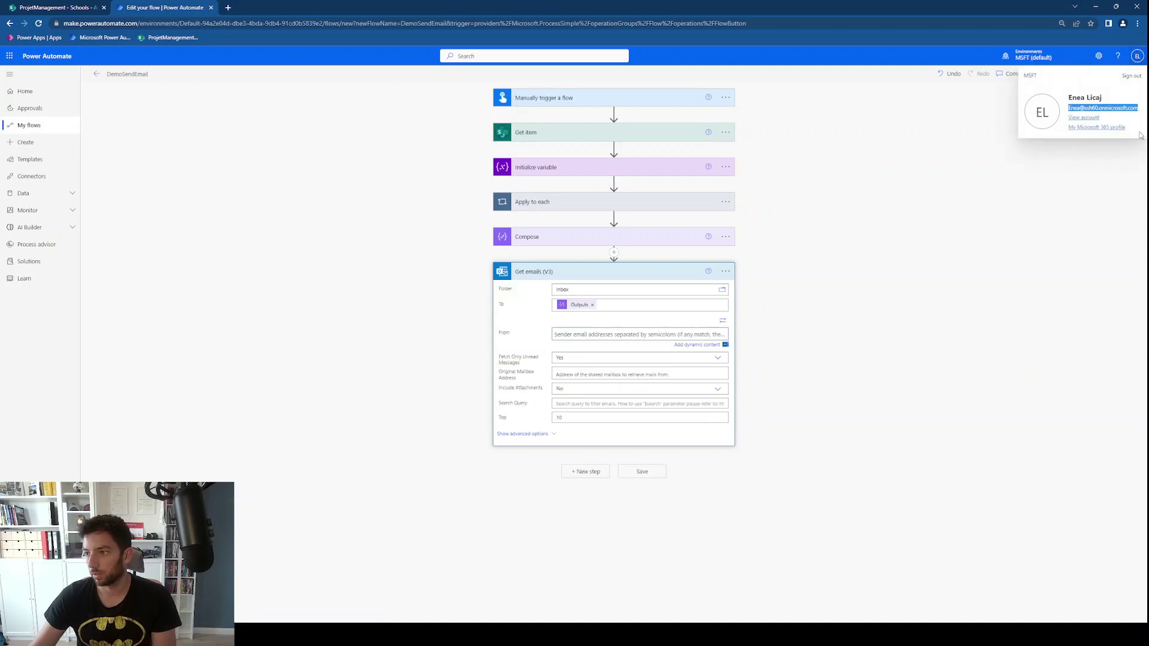
key(ctrl+v)
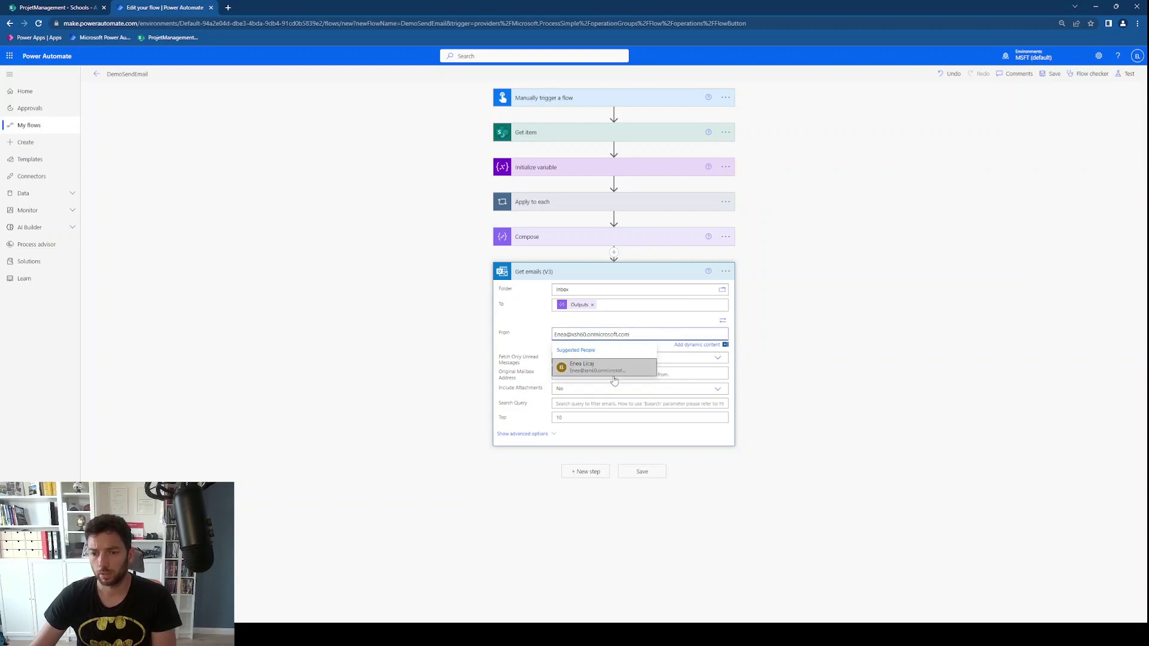
click(652, 381)
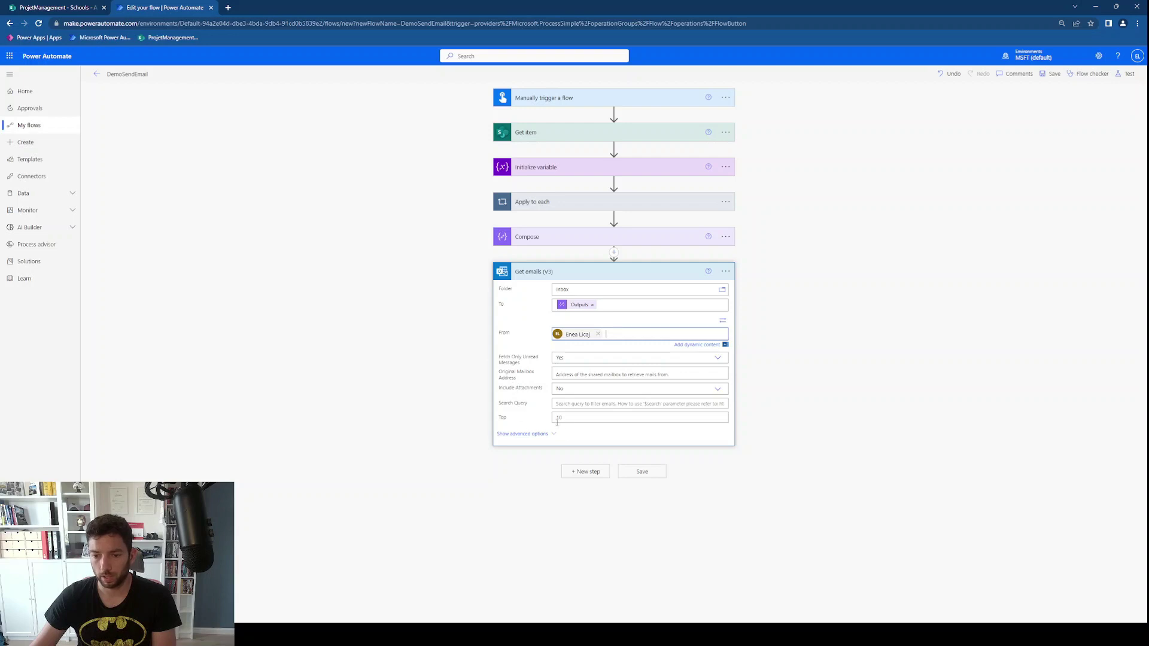
Save the flow and test it manually, supplying the list item ID and opening the resulting run
click(641, 475)
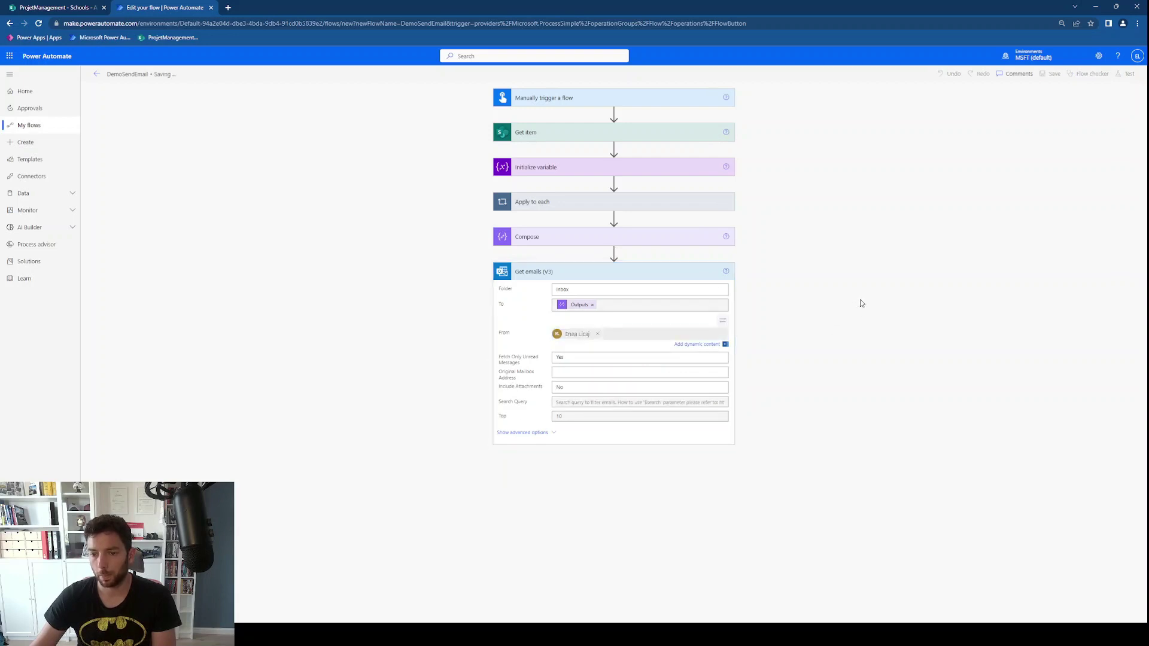
click(1124, 76)
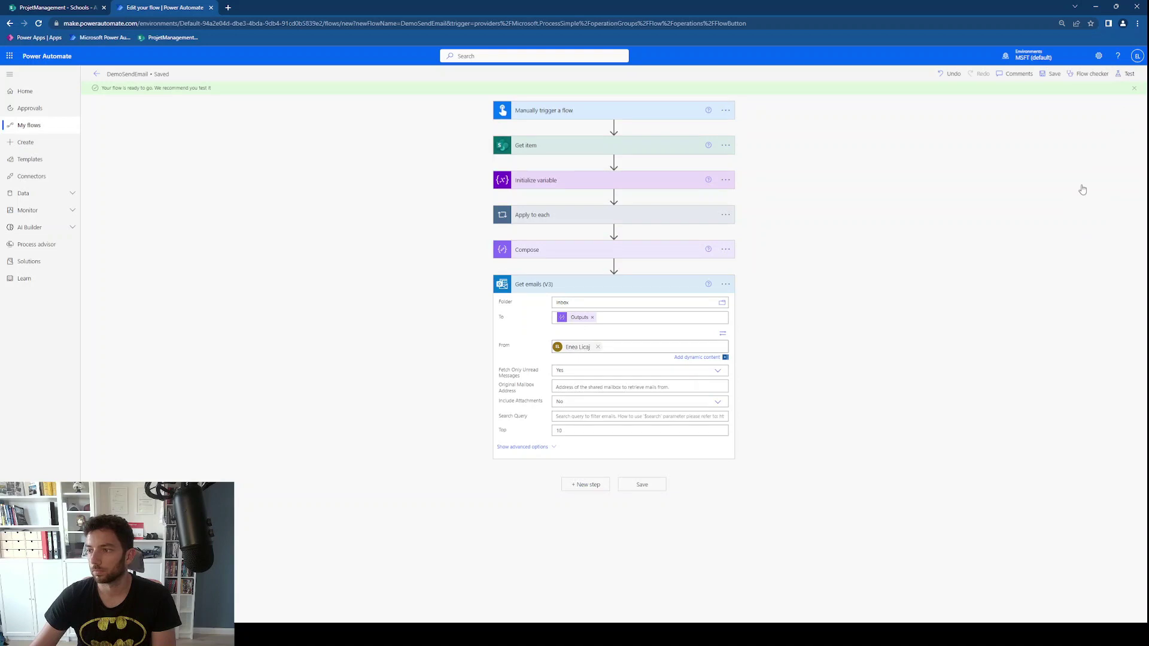
click(1030, 609)
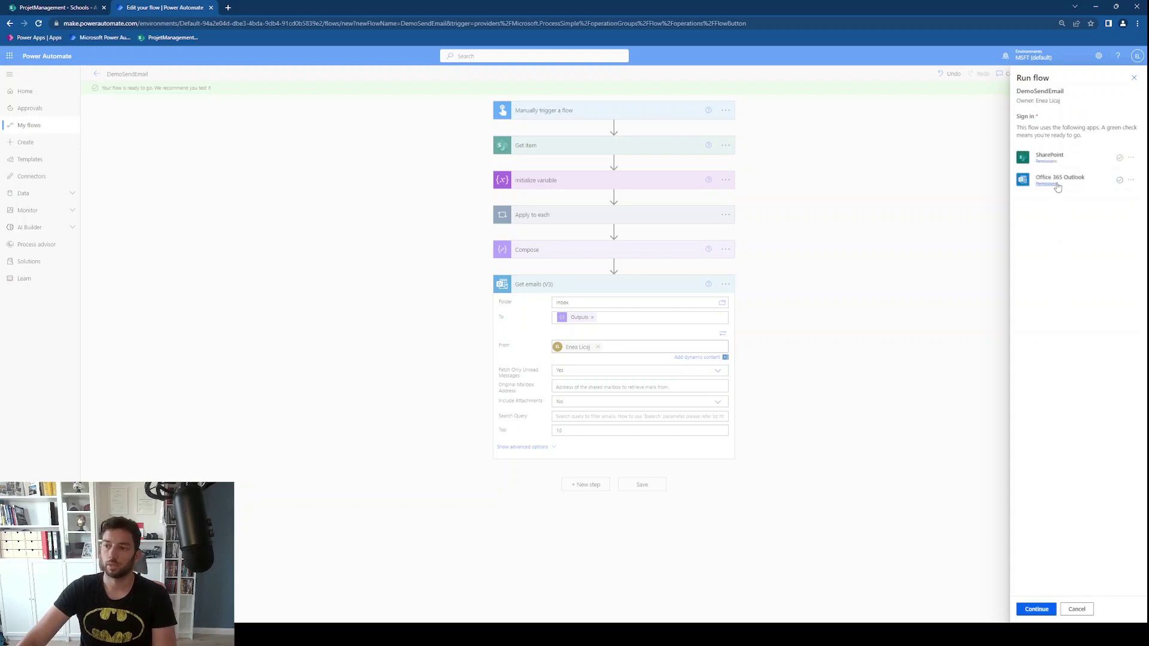
click(1037, 609)
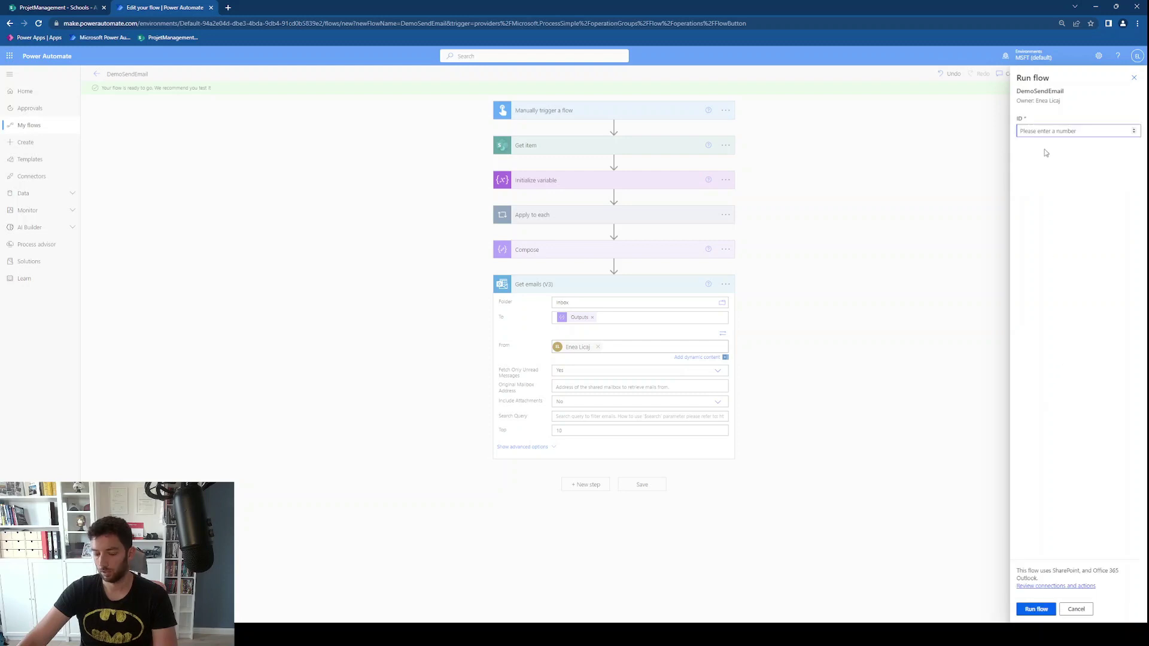
click(1042, 609)
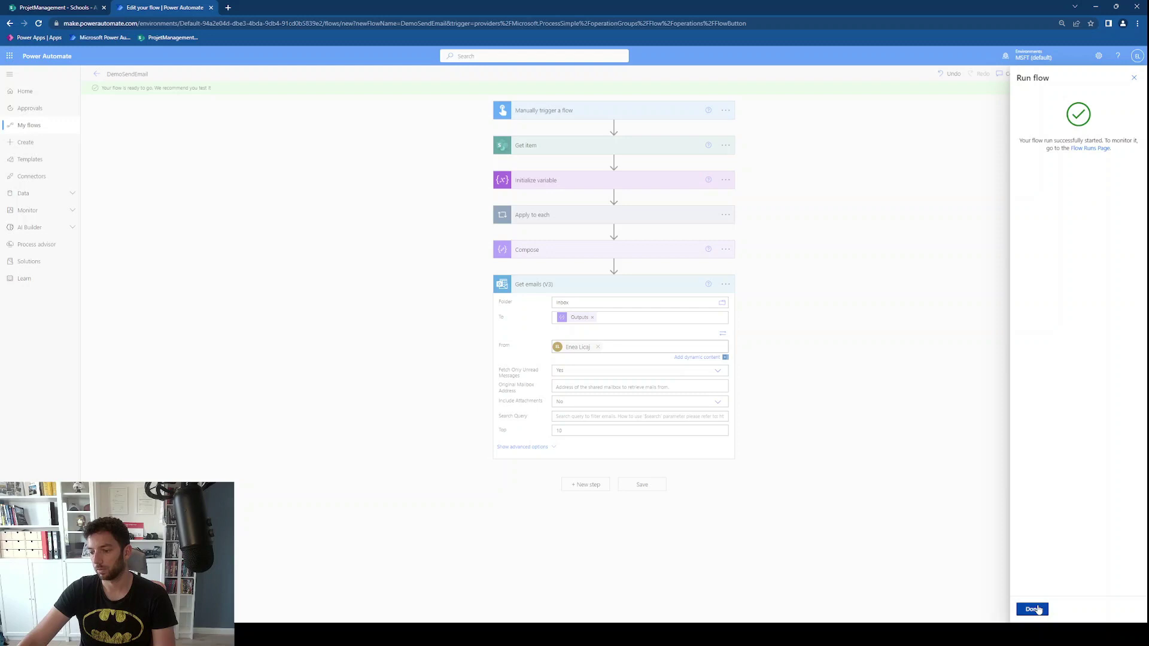
click(1027, 609)
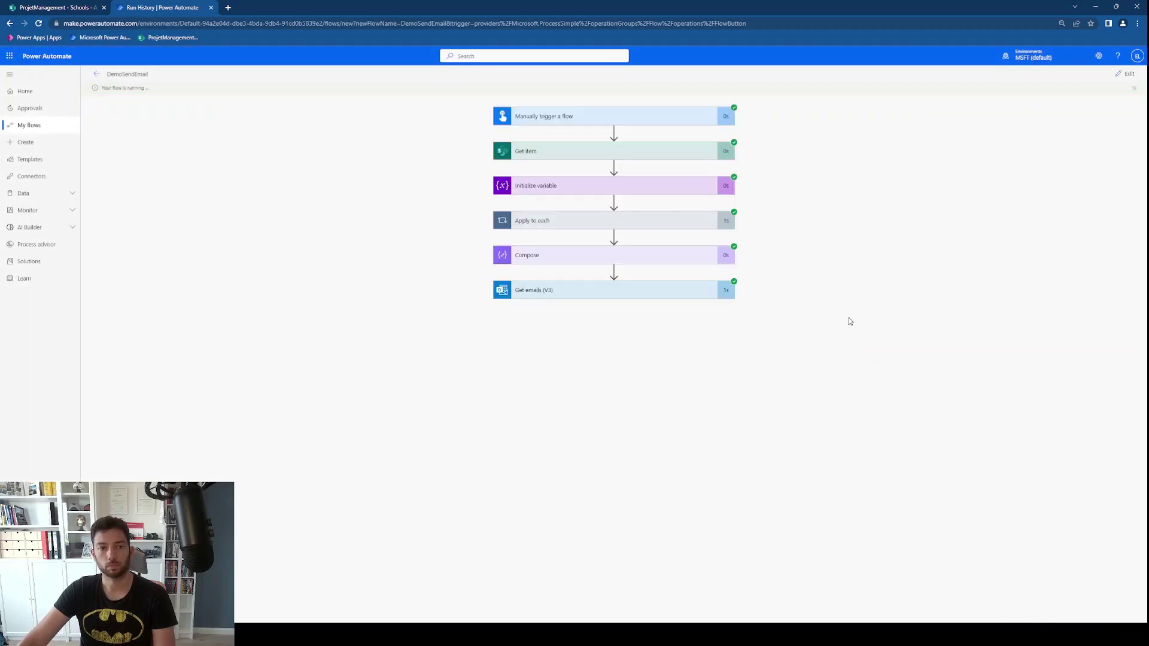
Examine the recipient string passed to the To input of Get emails (V3) in the test run
click(599, 292)
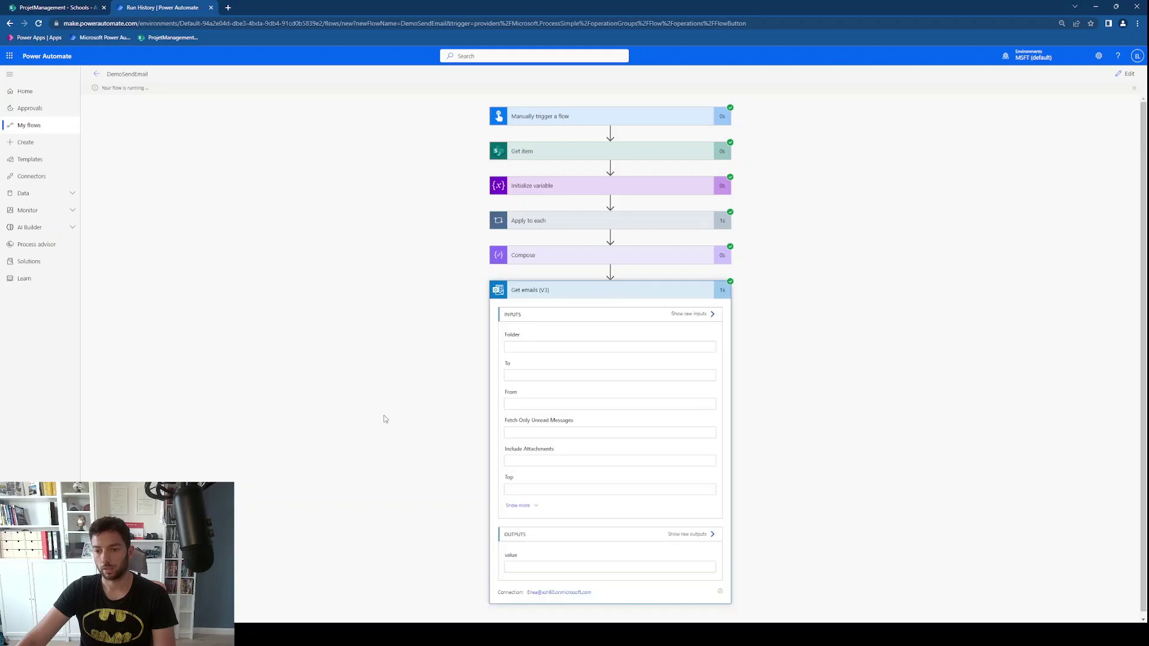
mouse_move(548, 375)
mouse_down()
mouse_move(644, 377)
mouse_move(538, 382)
mouse_up()
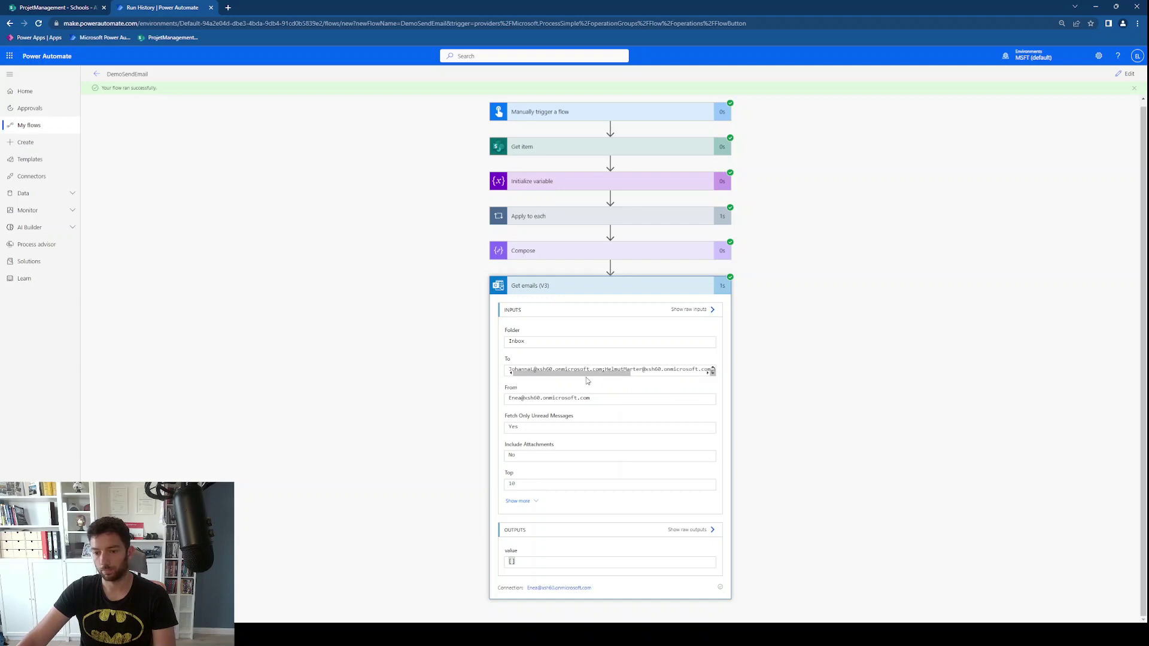
drag(587, 378, 535, 379)
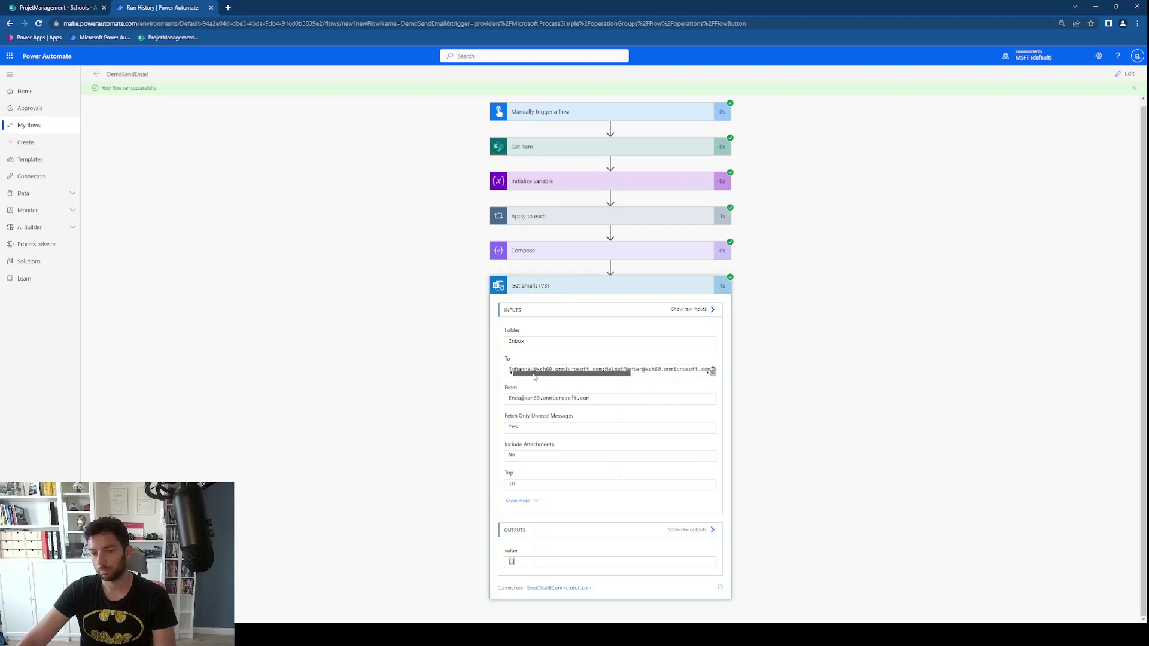